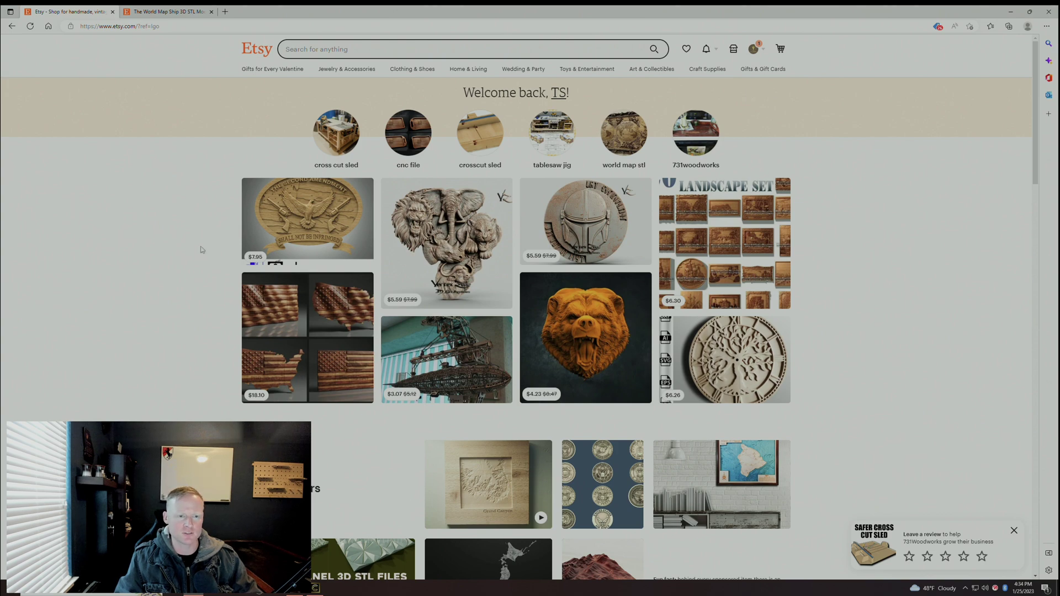
Step: Search Etsy for '3d cnc file STL'
left_click(359, 49)
type("3d ")
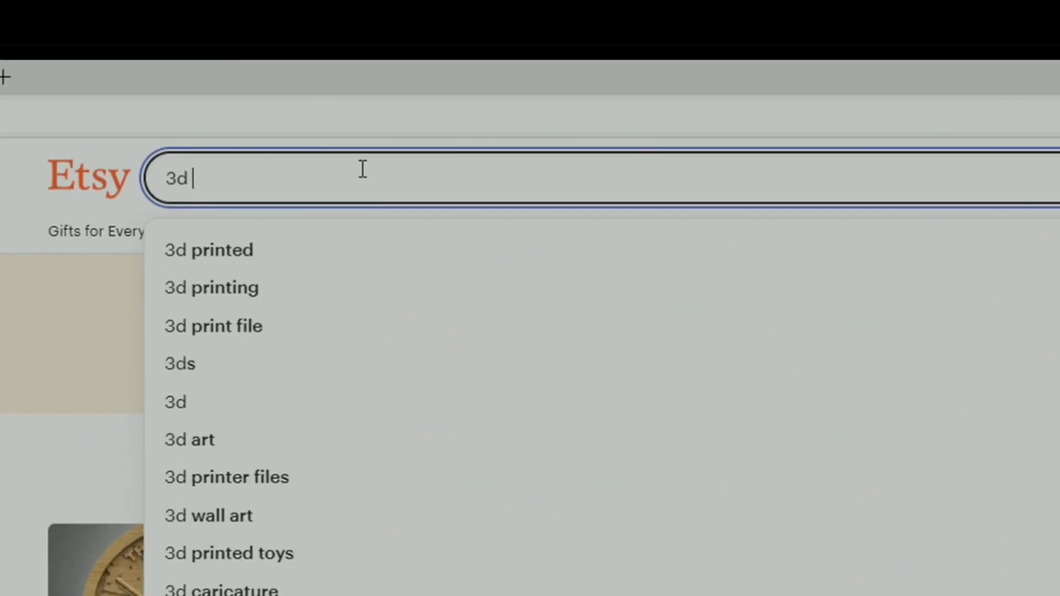
type("cnc fi")
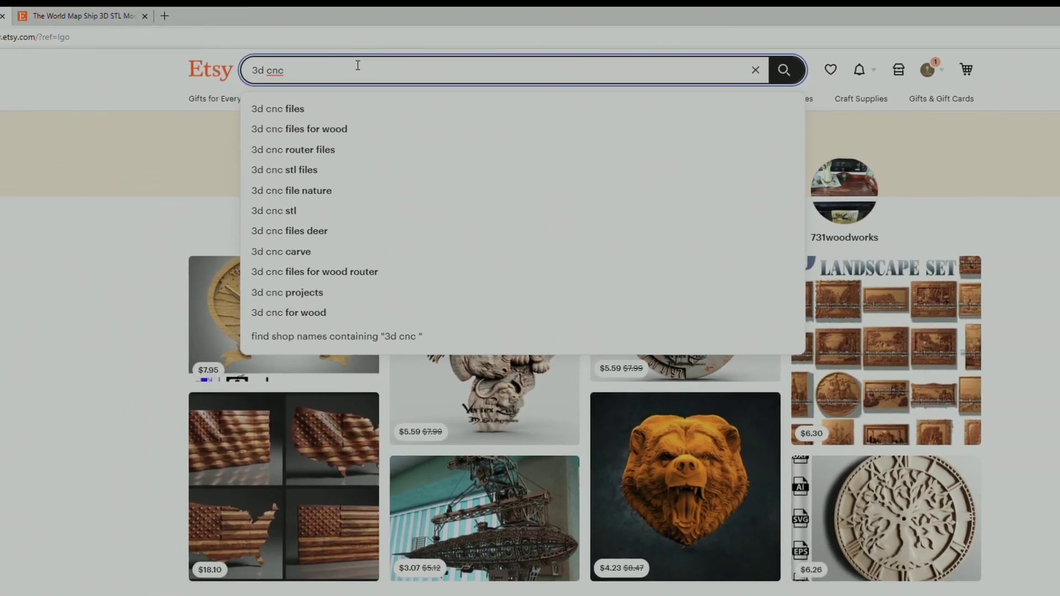
type("le STL")
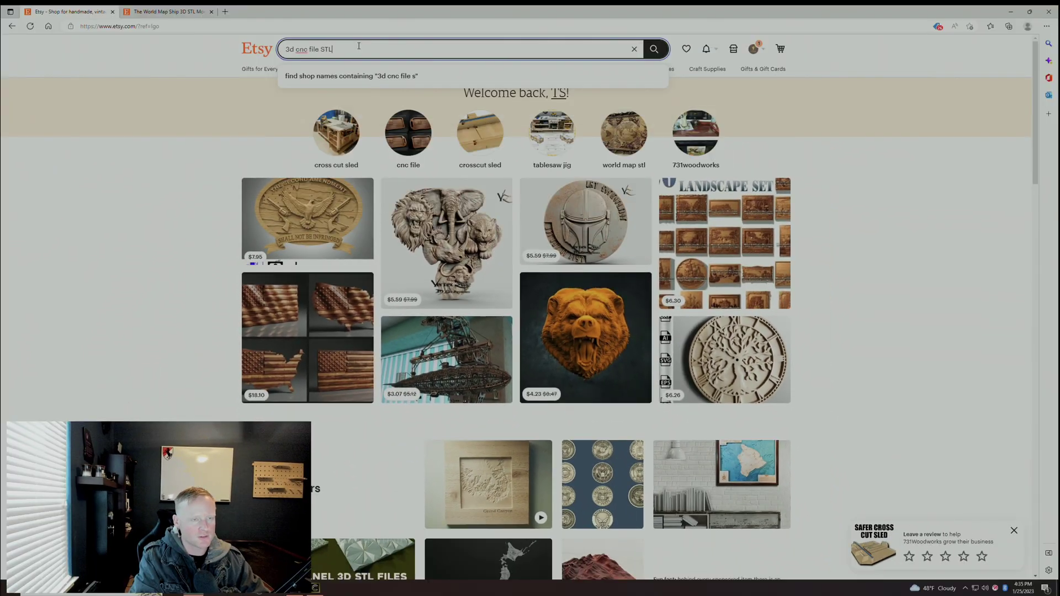
key("Return")
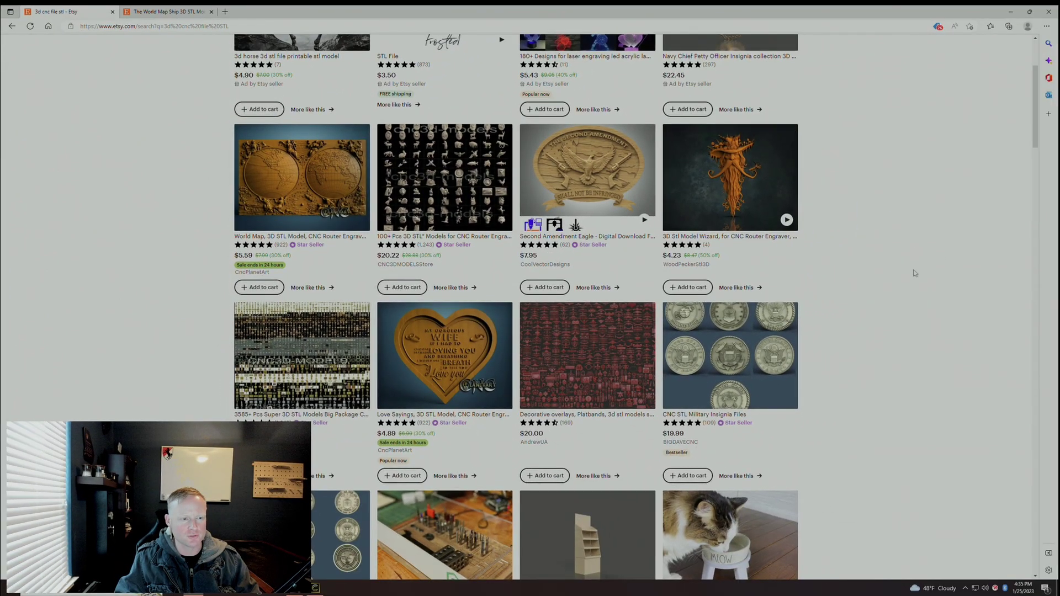
Step: Browse the search results, then bring up the World Map Ship listing
scroll(906, 265, "down", 8)
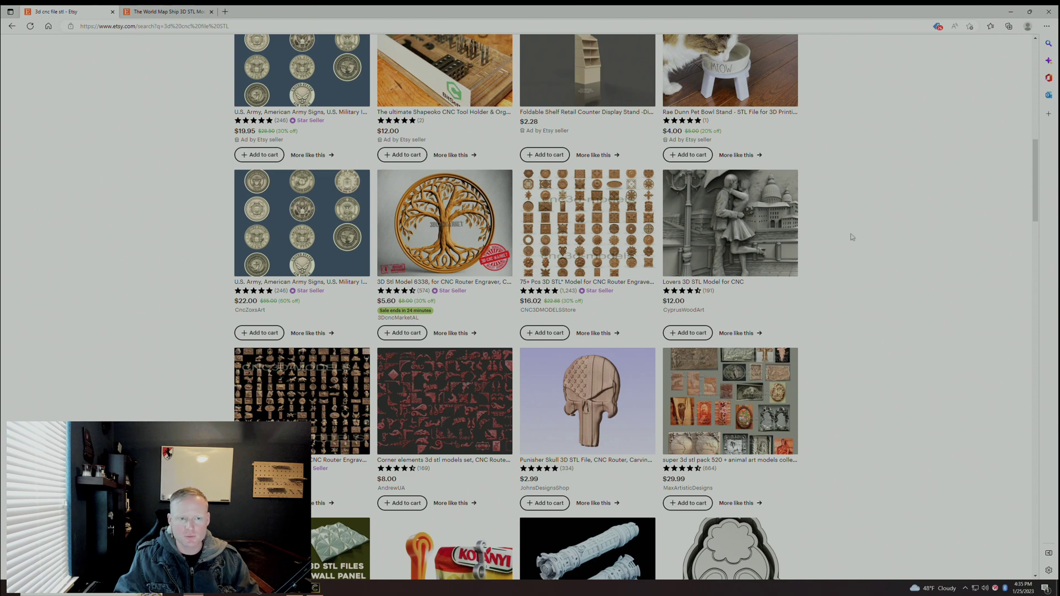
scroll(847, 249, "down", 5)
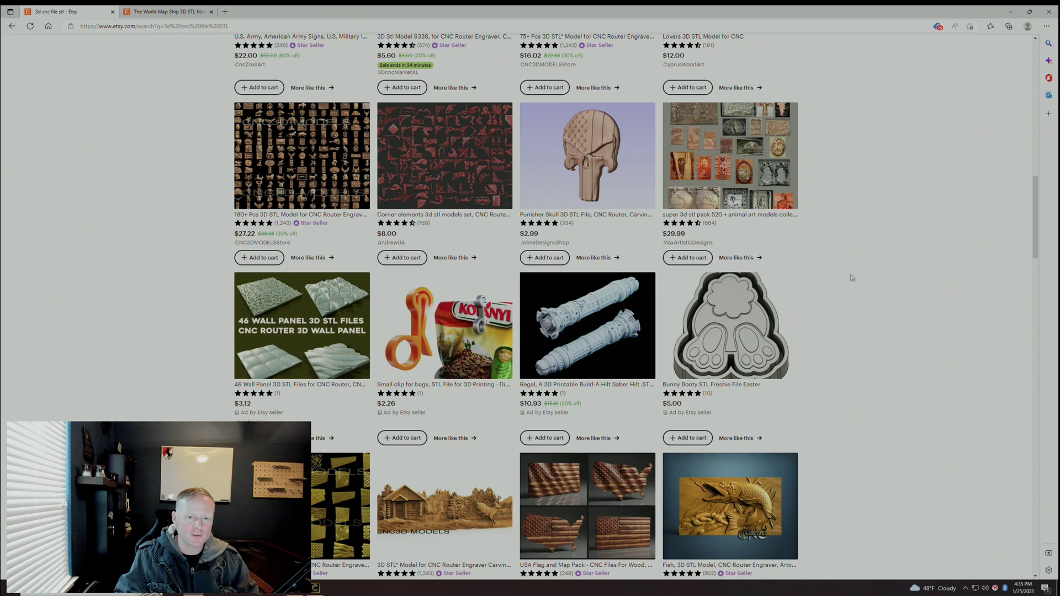
scroll(848, 271, "down", 3)
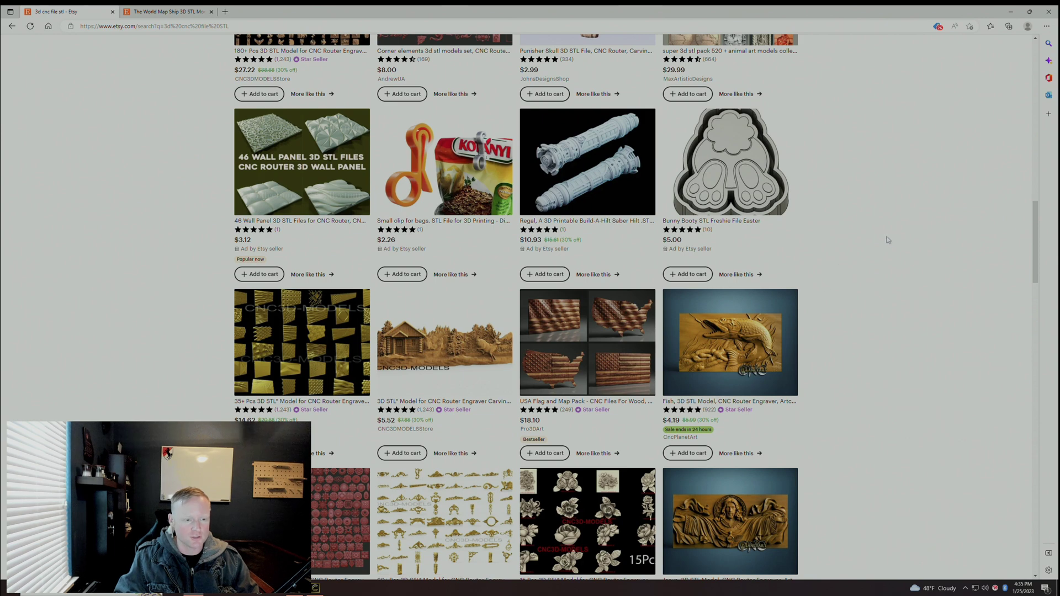
scroll(914, 293, "up", 5)
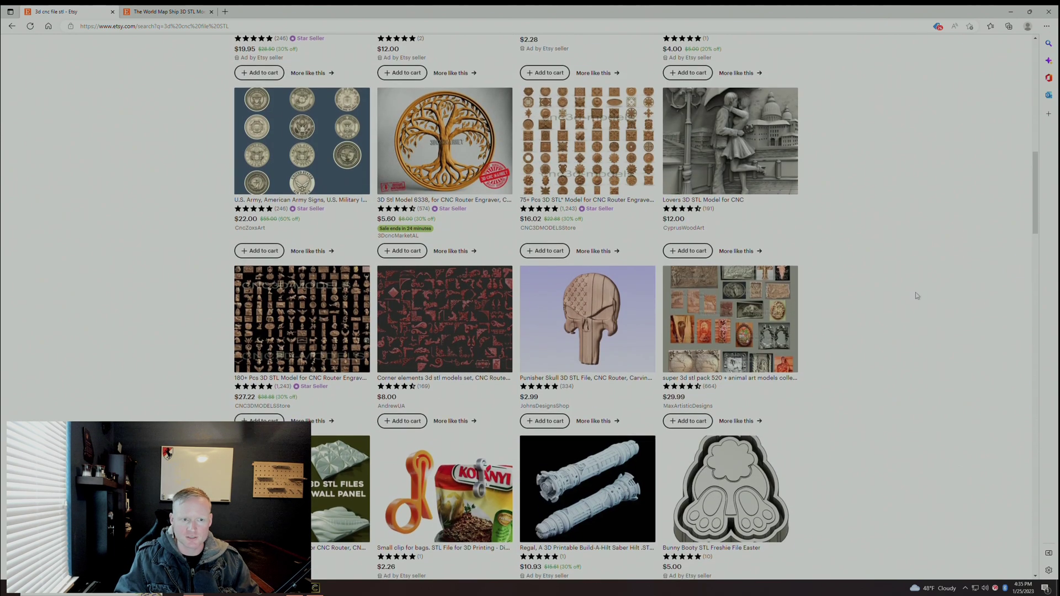
key("ctrl+Tab")
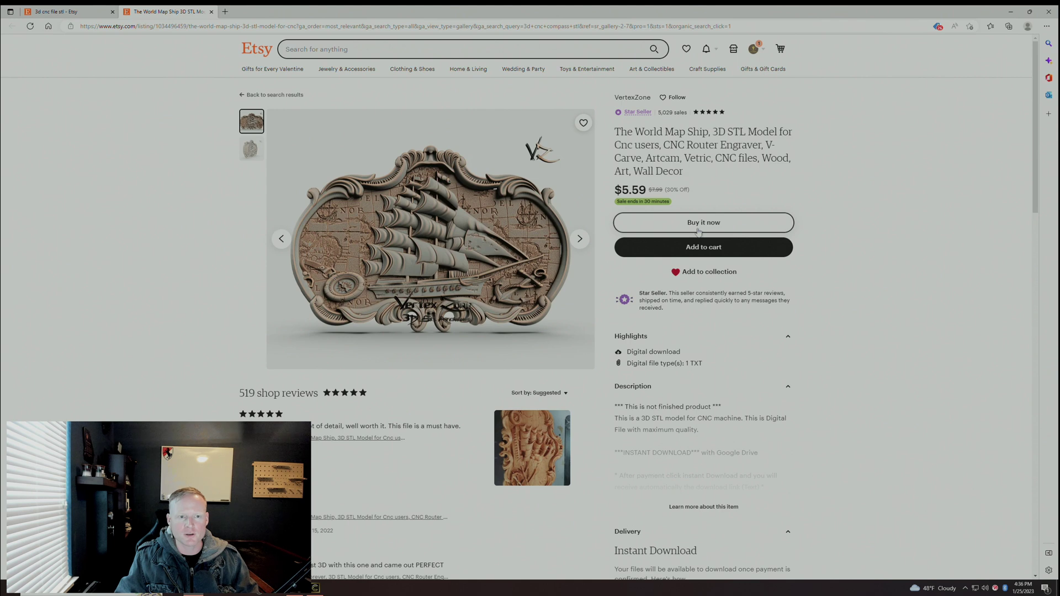
Step: Add the World Map Ship model to the cart, go to checkout and dismiss the coupon popup
left_click(733, 246)
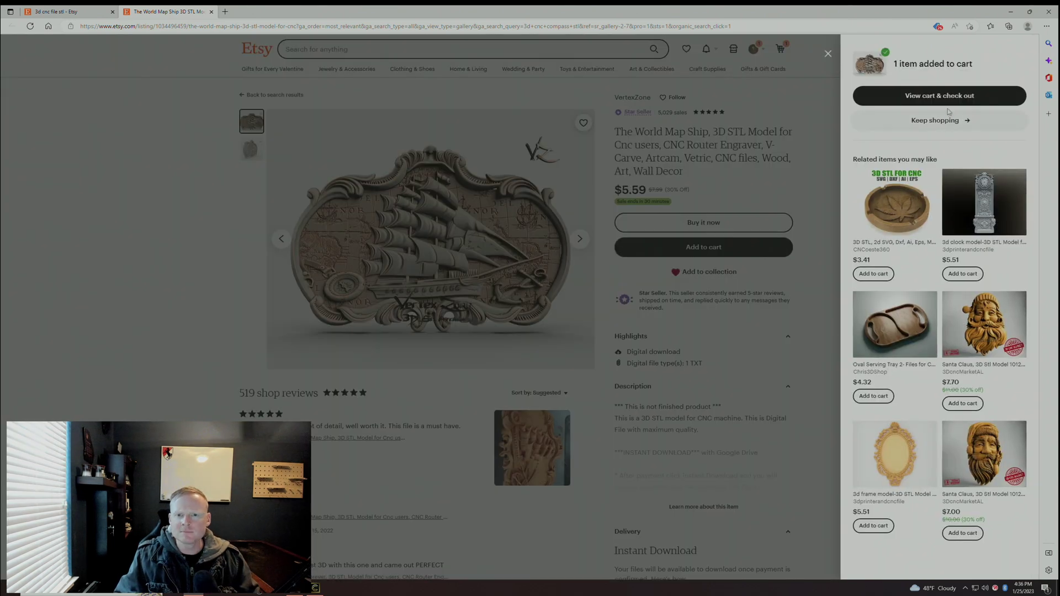
left_click(945, 95)
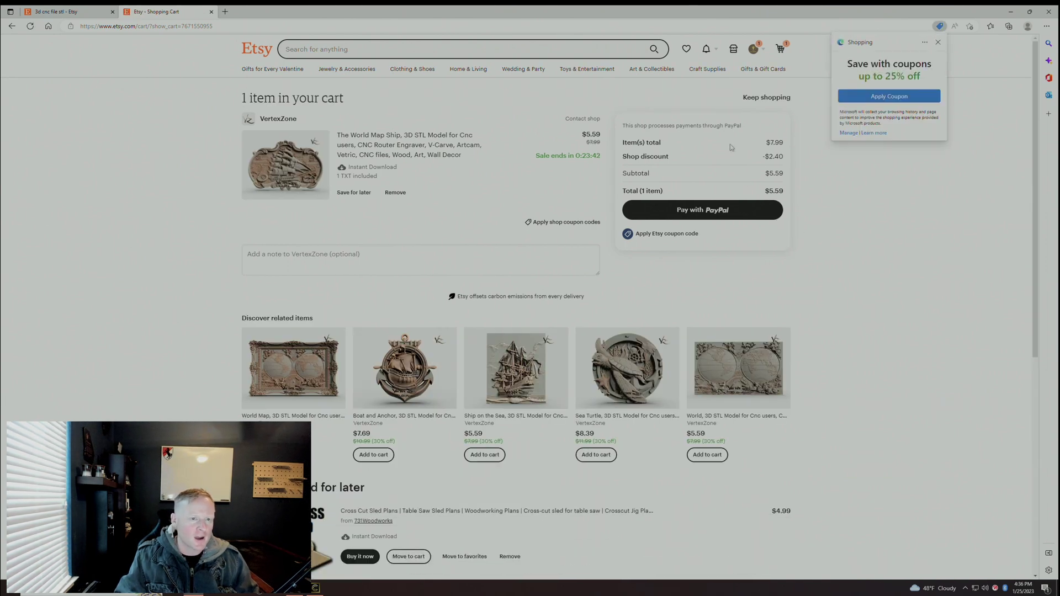
left_click(939, 44)
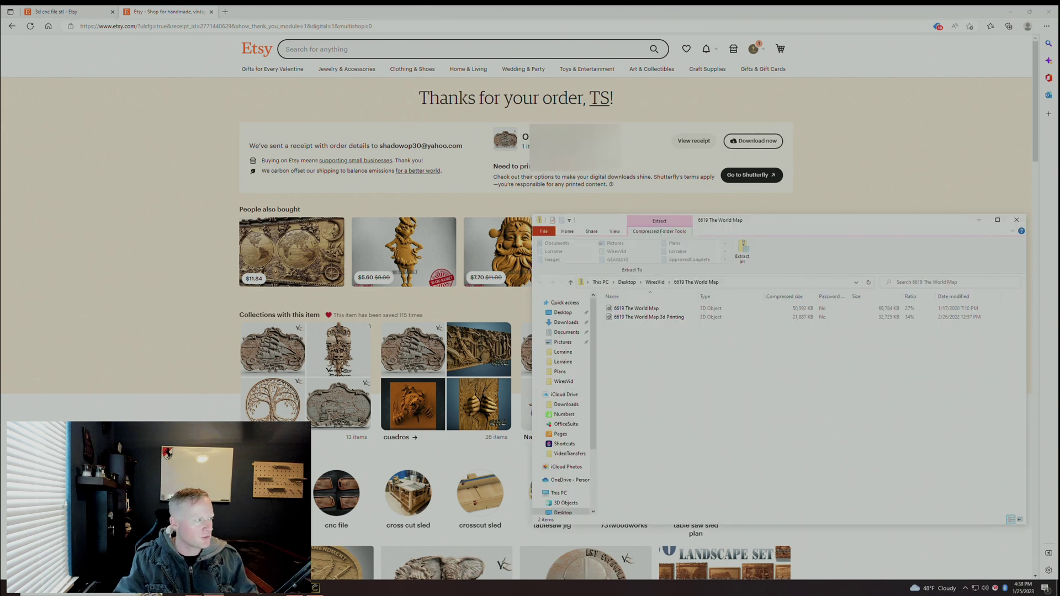
Step: Select the 6619 The World Map file in the zip folder window and minimize the browser
left_click(957, 374)
left_click_drag(883, 221, 928, 181)
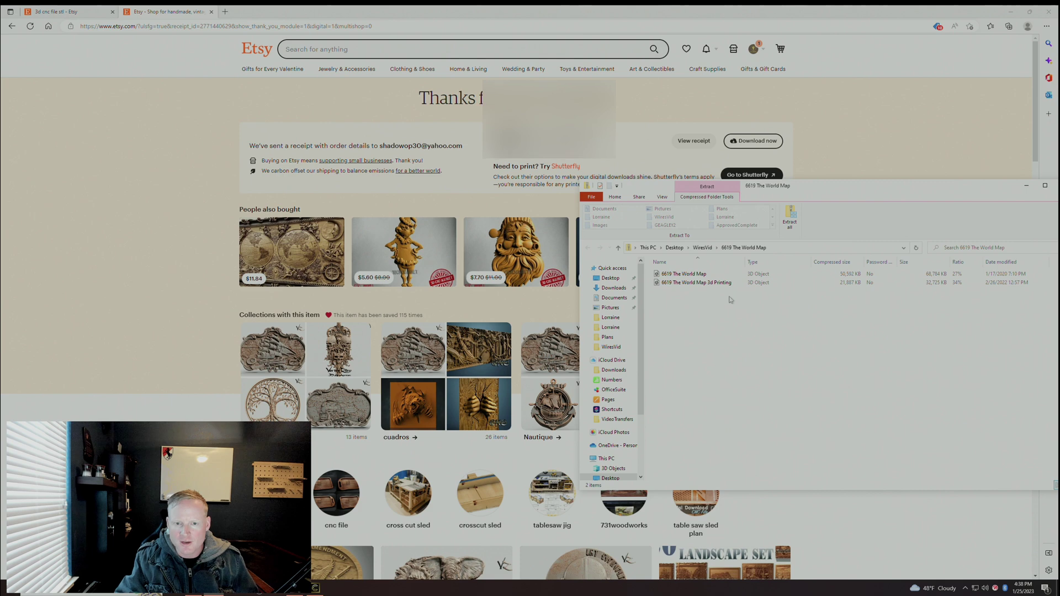
left_click(698, 283)
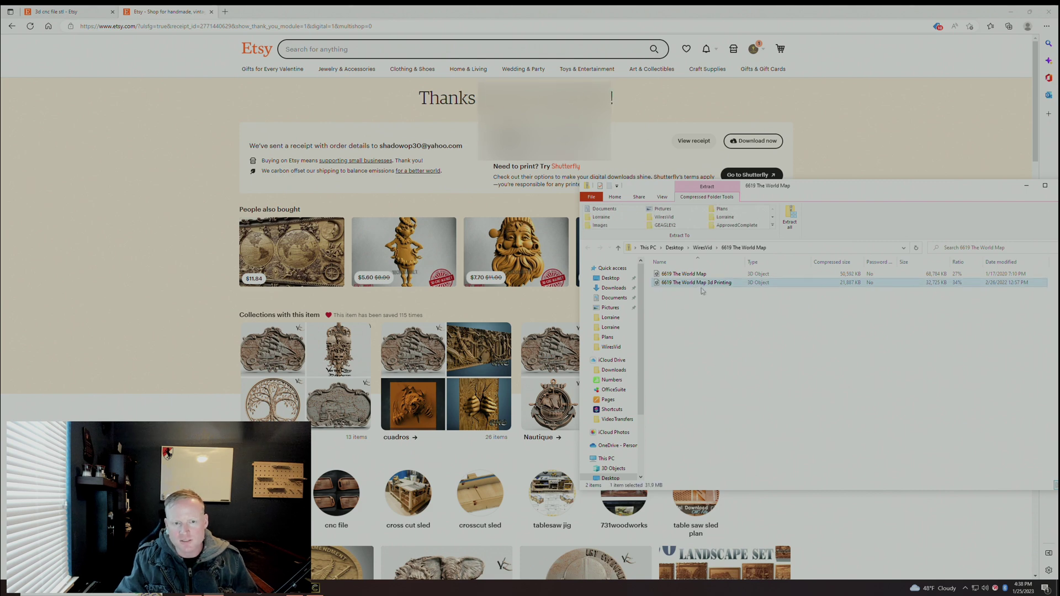
left_click(712, 274)
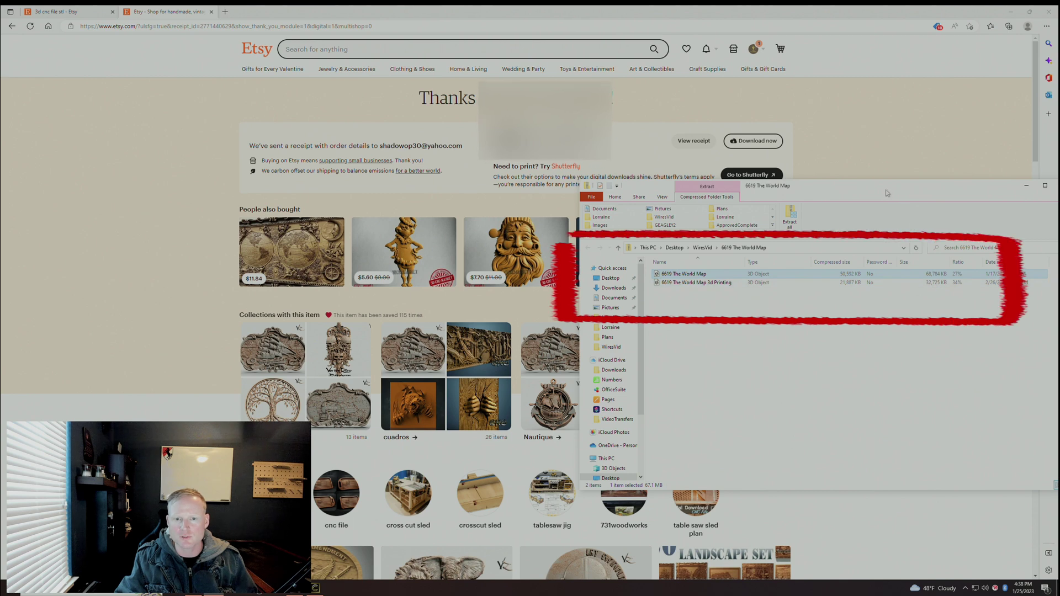
left_click_drag(883, 186, 816, 188)
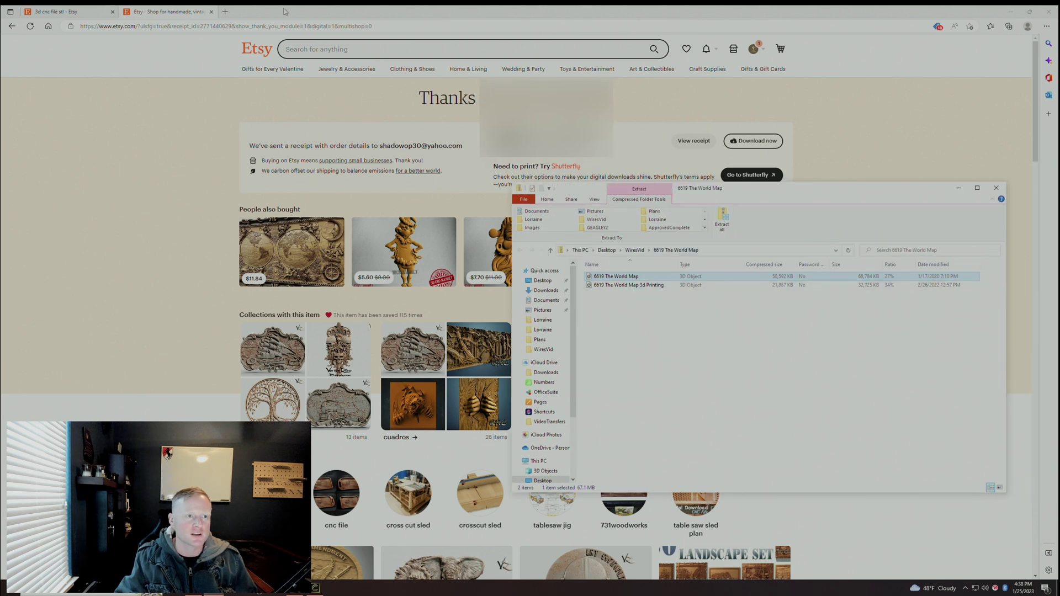
left_click(43, 76)
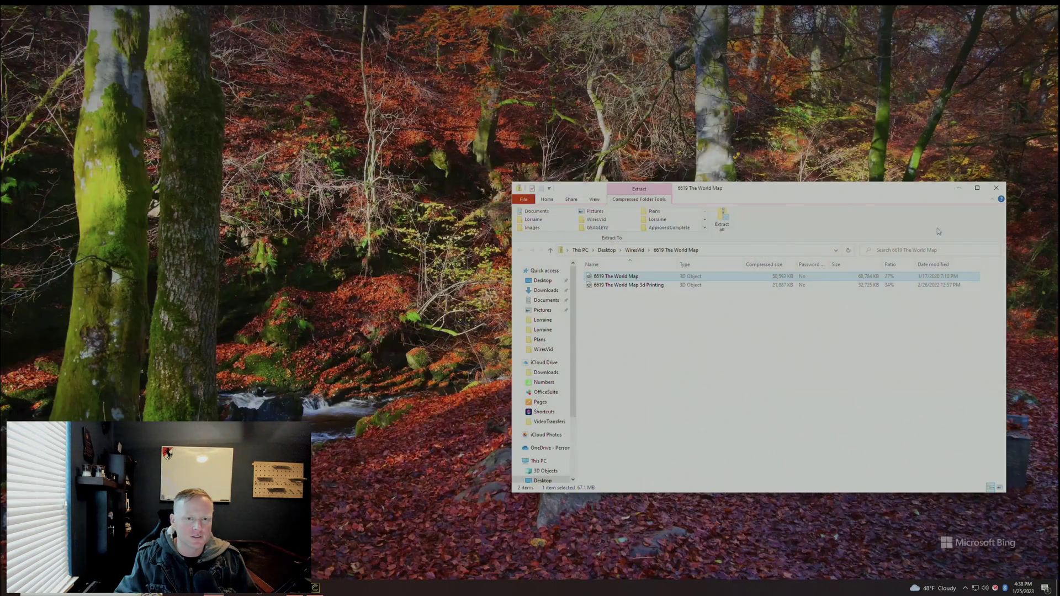
left_click_drag(808, 197, 798, 61)
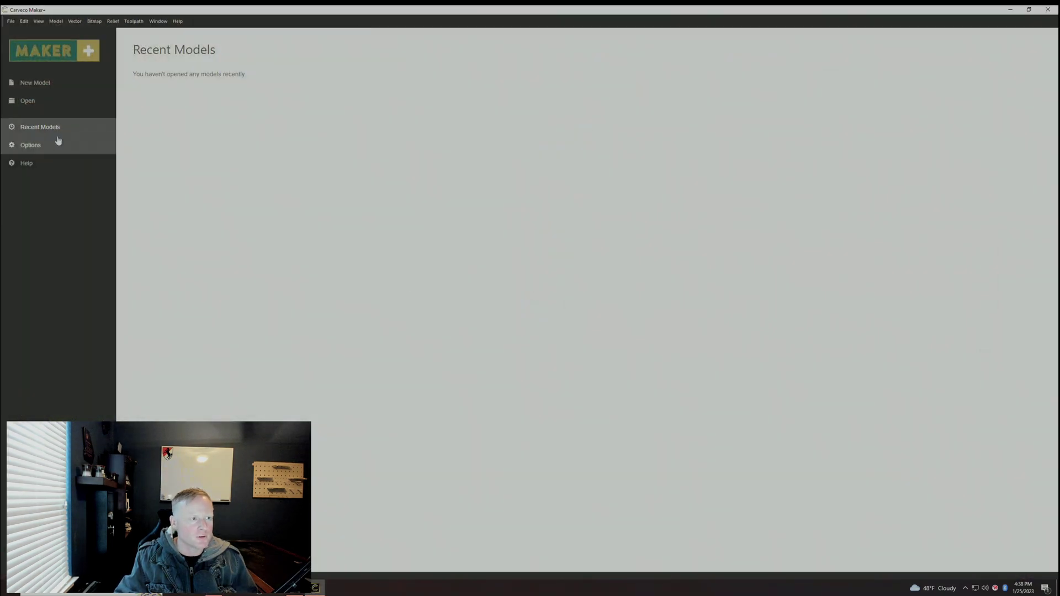
Step: Create a new blank model with Width 24 and Height 12 inches
left_click(36, 84)
left_click(479, 255)
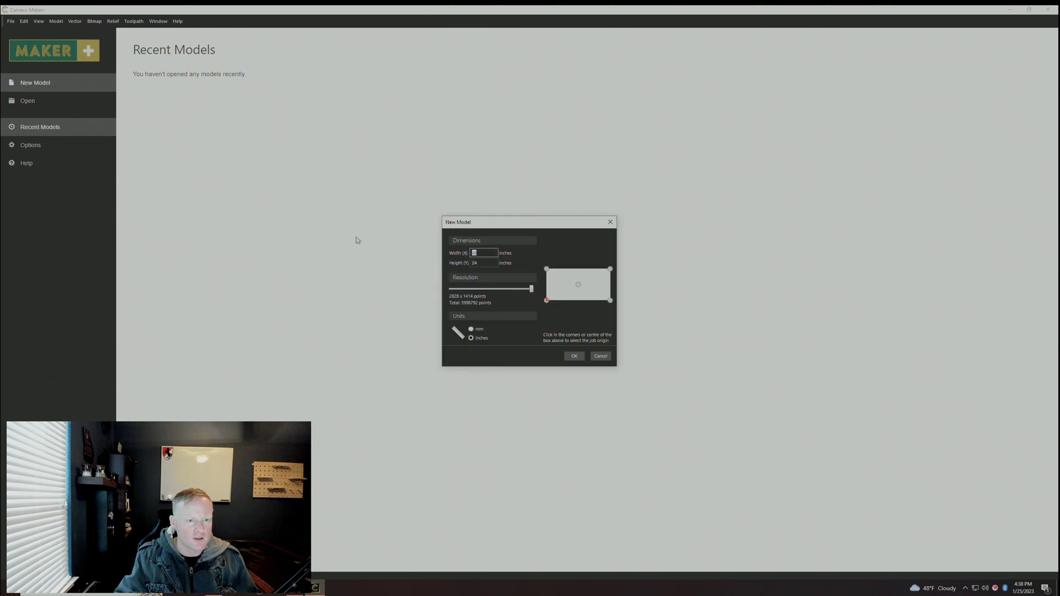
type("1")
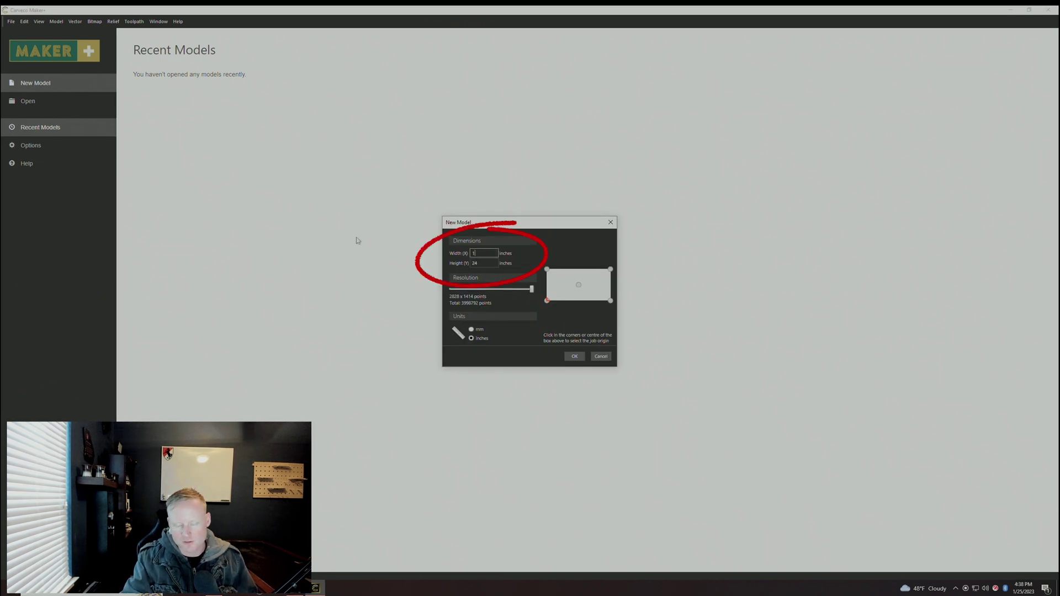
type("2")
double_click(484, 254)
type("24")
double_click(486, 263)
type("12")
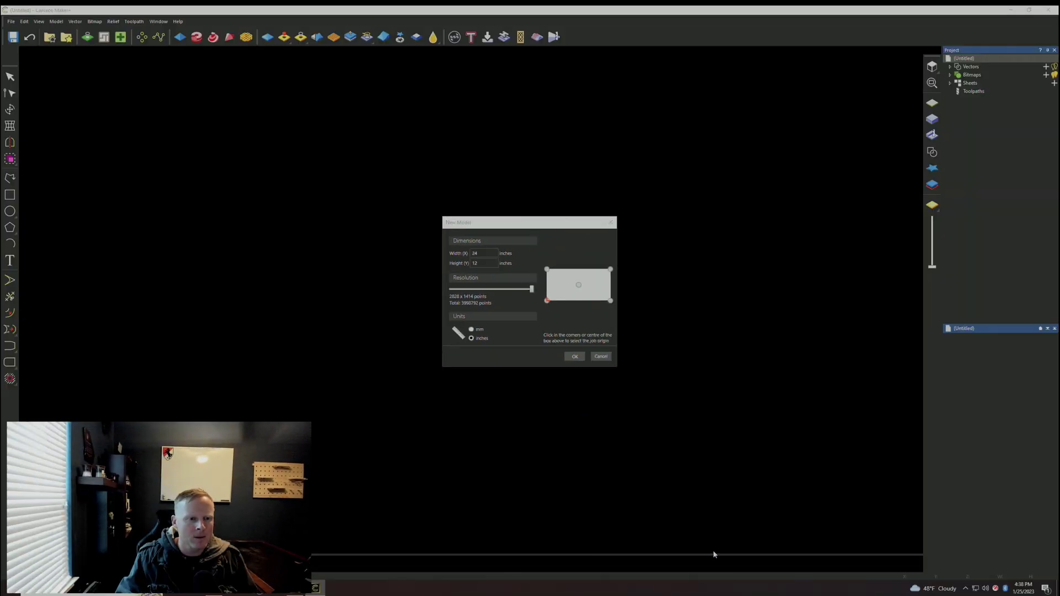
left_click(652, 458)
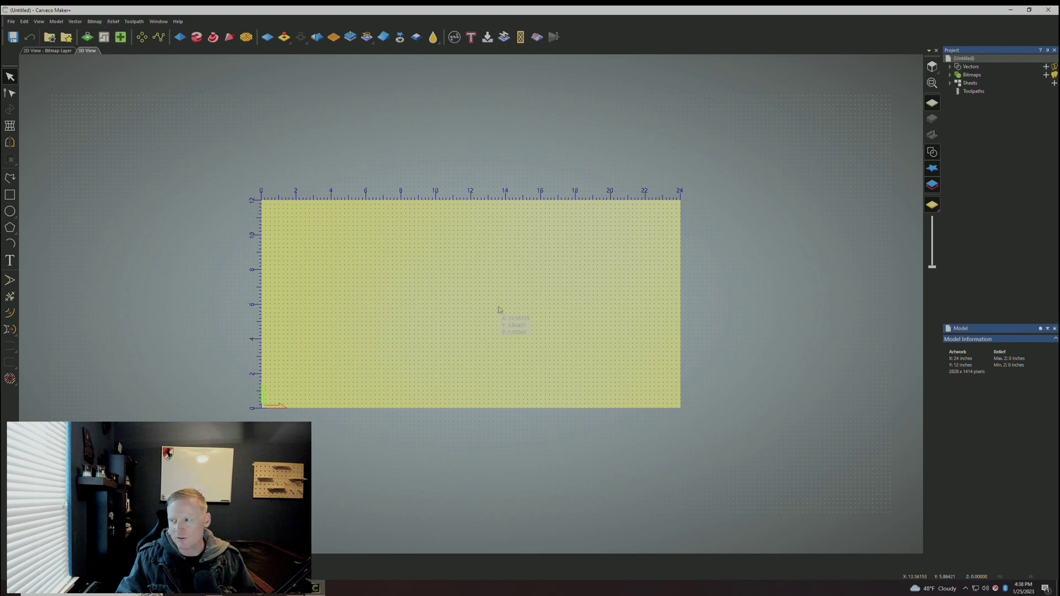
Step: Import the 6619 The World Map file through Relief > Import > Import 3D Model
left_click(115, 22)
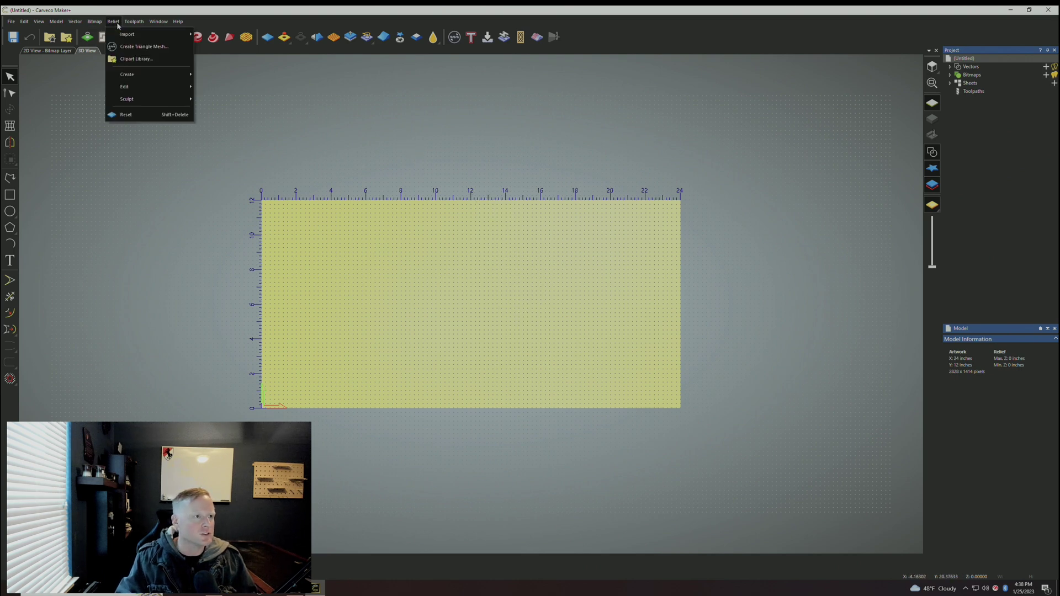
mouse_move(132, 34)
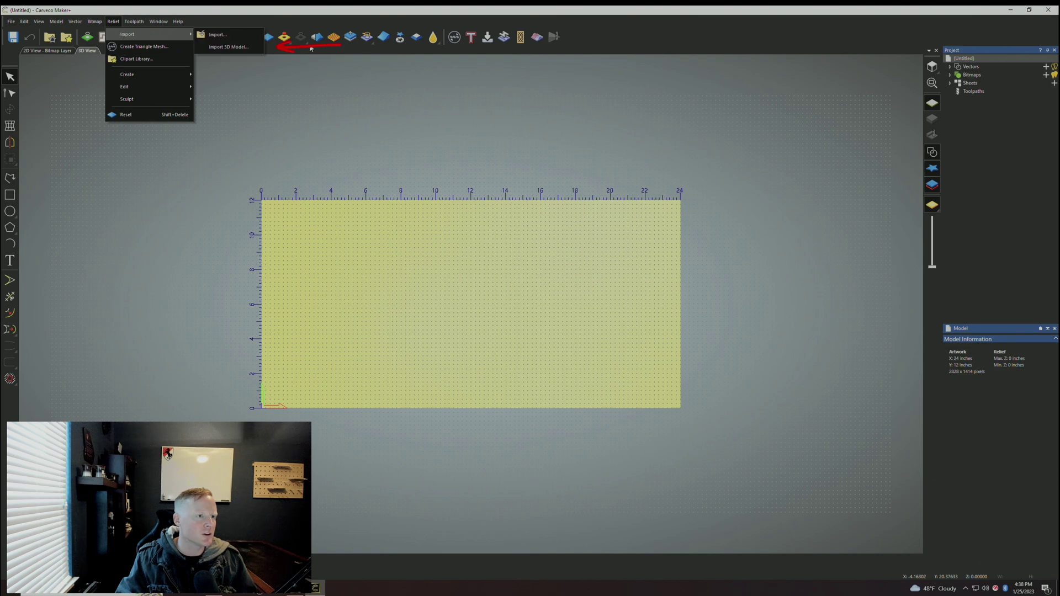
left_click(228, 47)
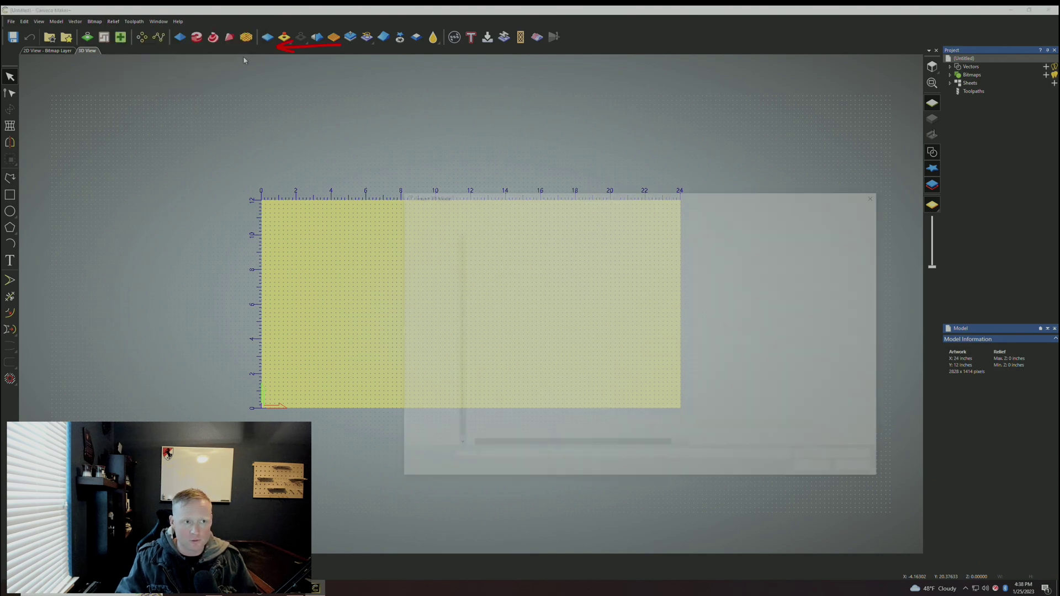
key("Escape")
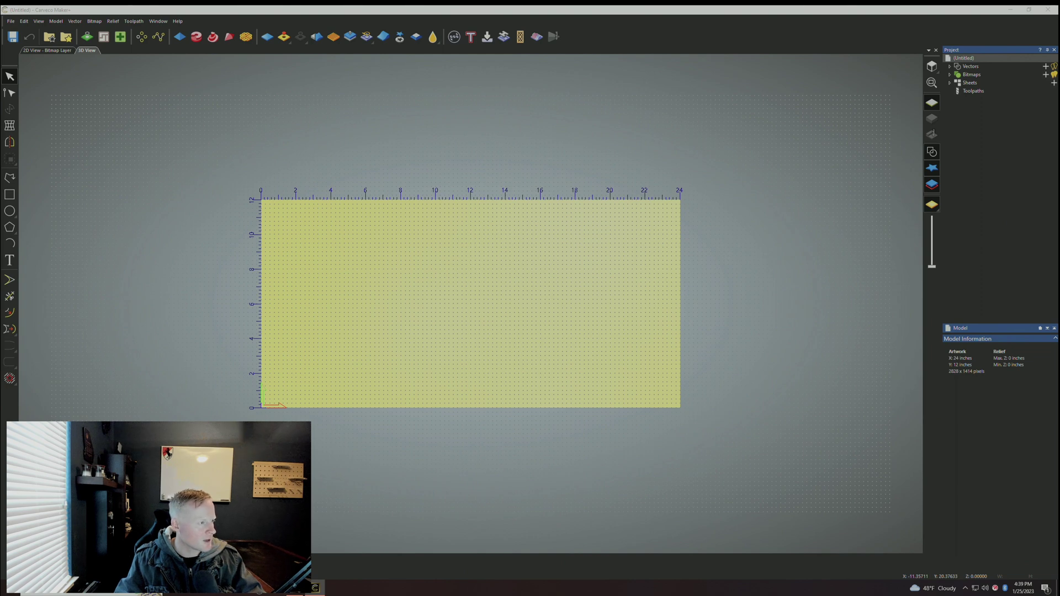
left_click_drag(369, 155, 503, 189)
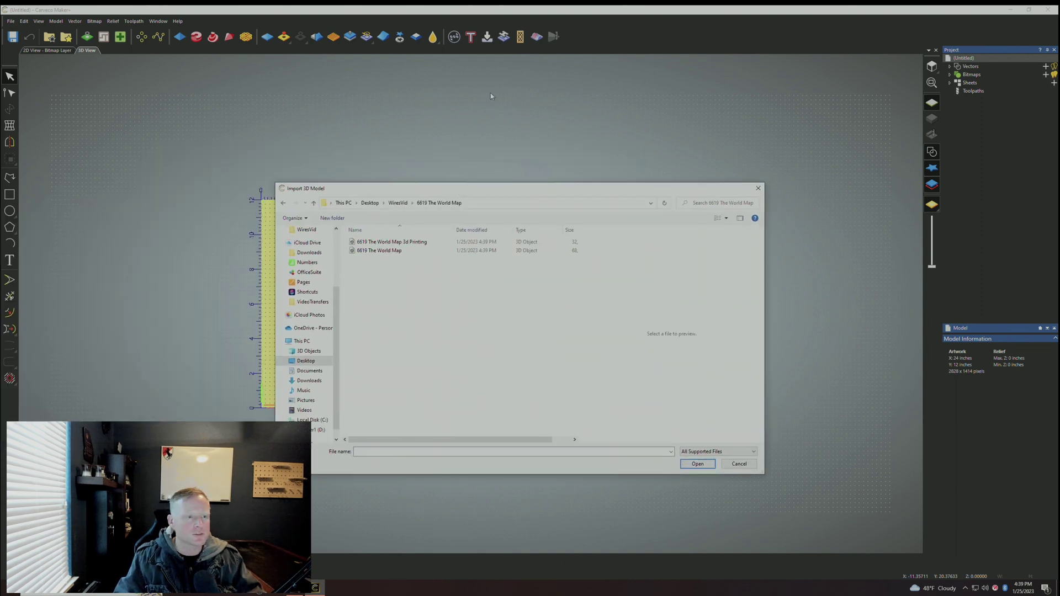
scroll(309, 342, "down", 1)
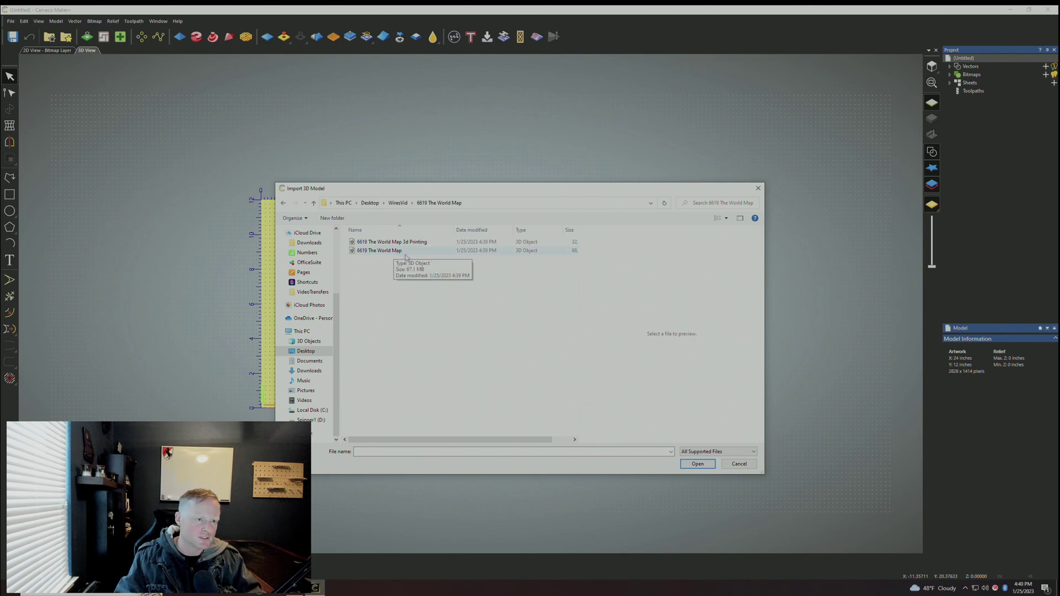
double_click(406, 253)
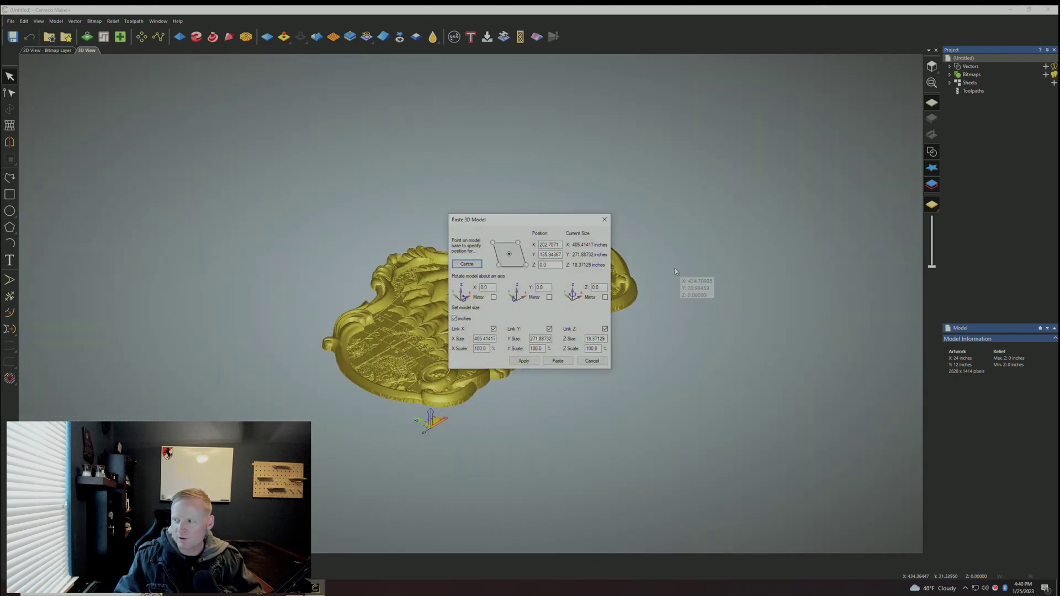
Step: In Paste 3D Model, uncheck Link Z and enter a Z Size of 0.75 inches
left_click_drag(518, 223, 765, 177)
left_click(437, 362)
left_click_drag(437, 363, 403, 356)
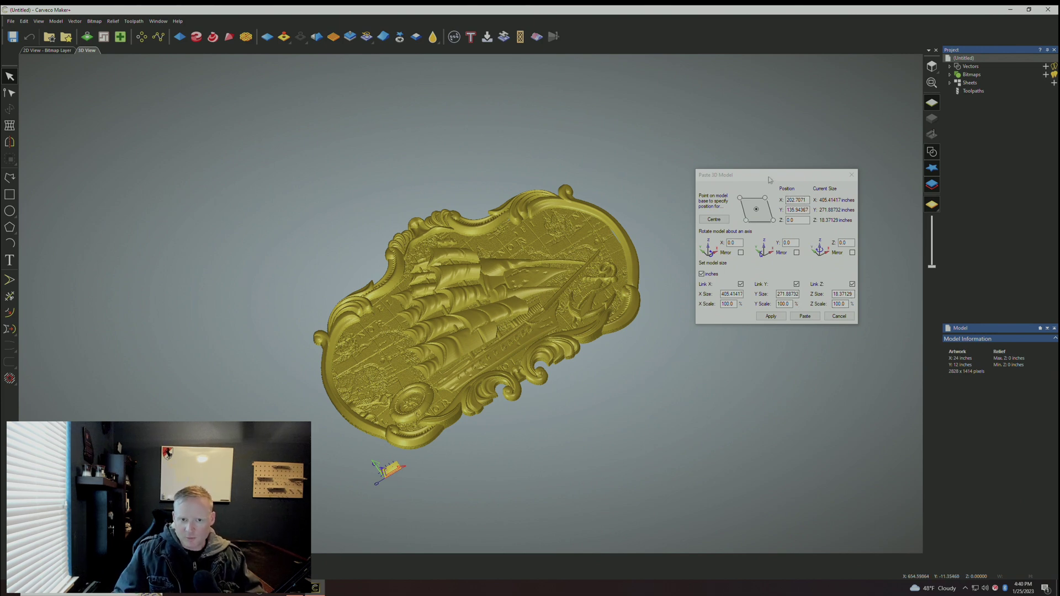
left_click_drag(769, 180, 768, 186)
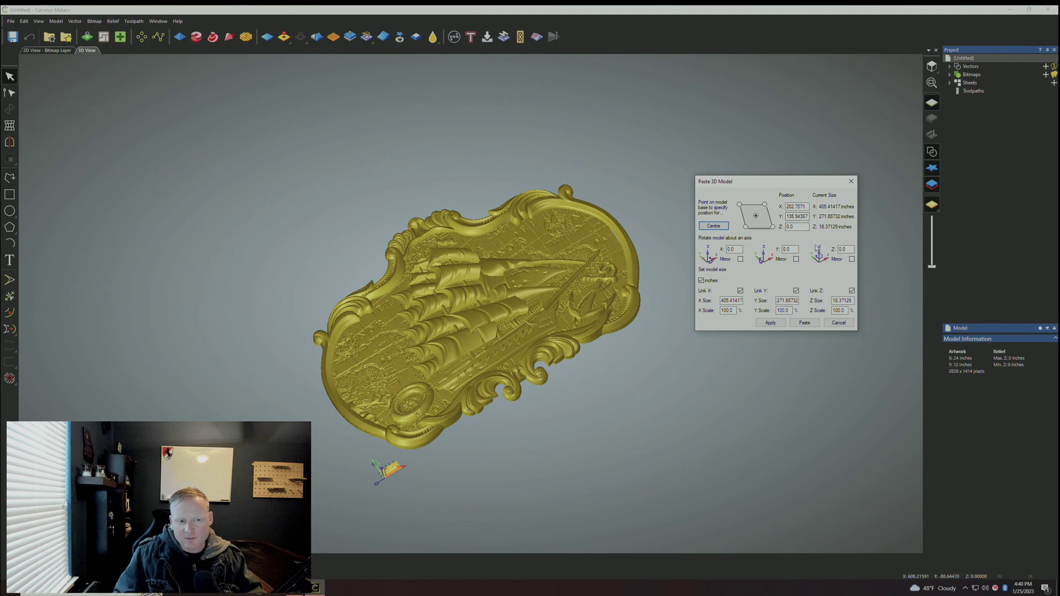
left_click(852, 250)
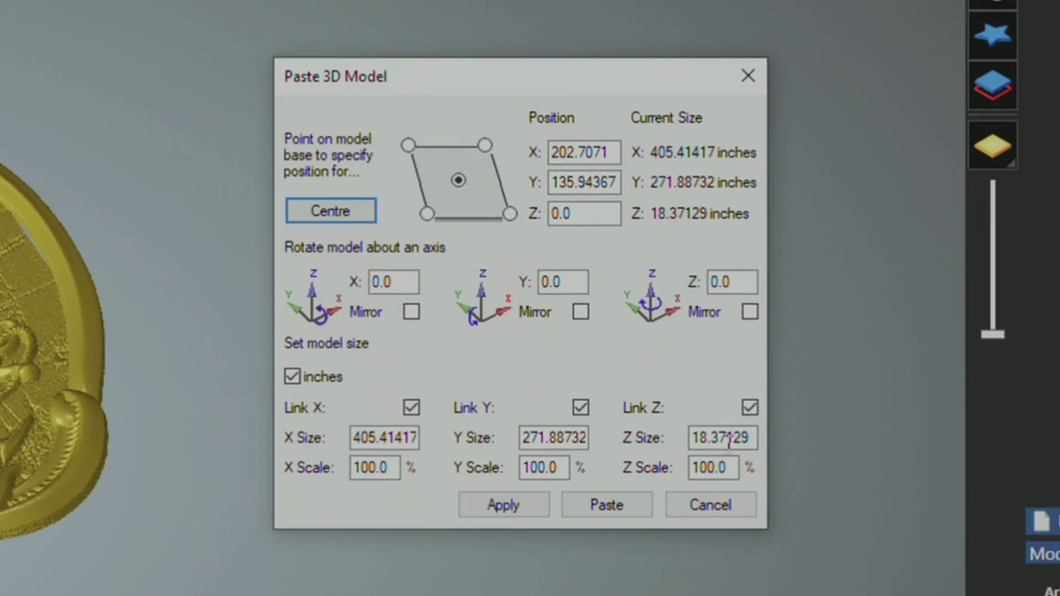
left_click(729, 439)
double_click(751, 425)
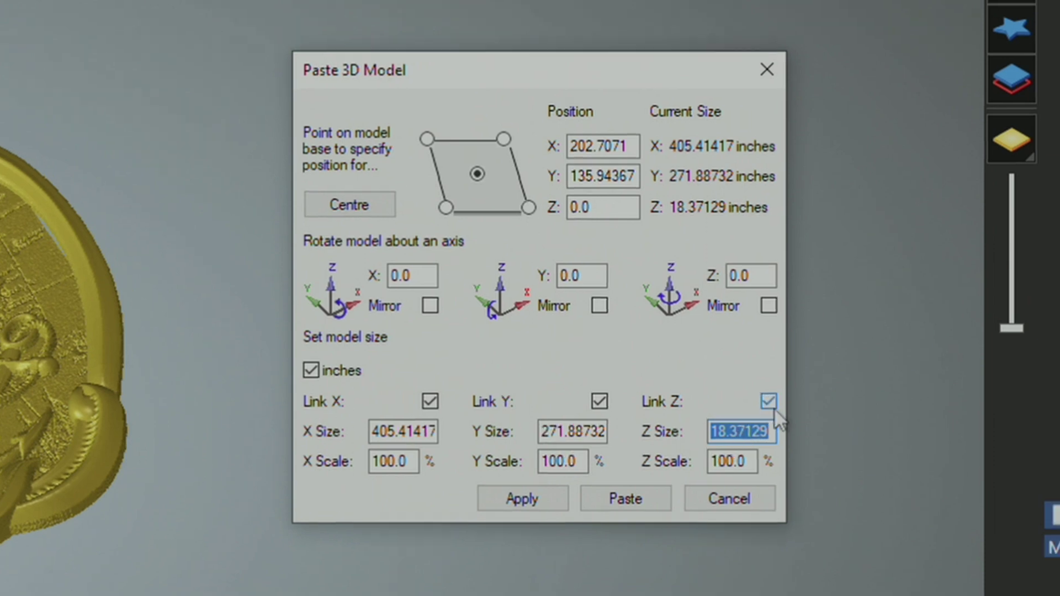
left_click(768, 402)
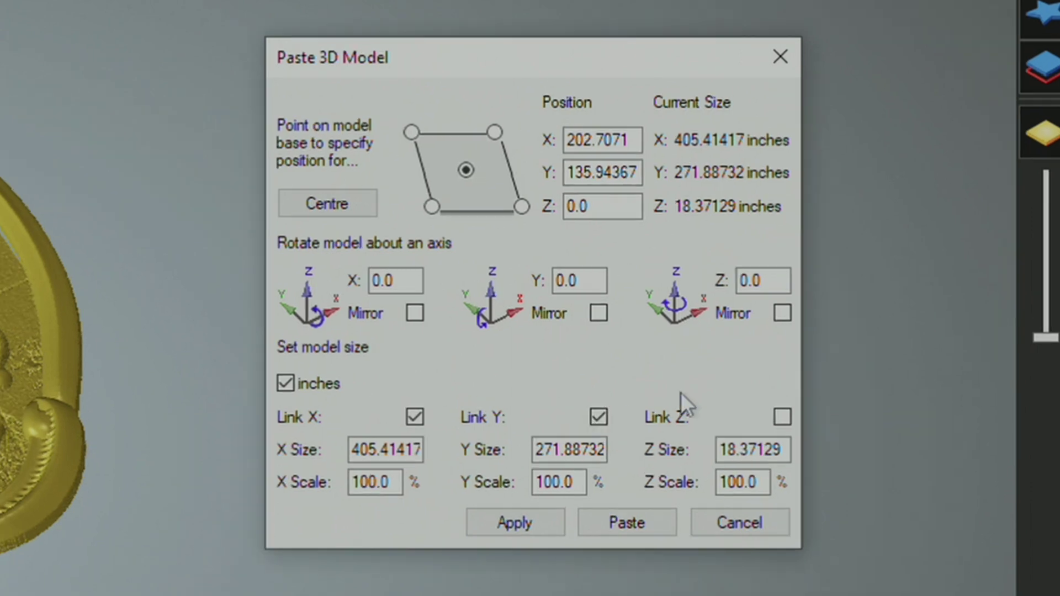
double_click(772, 449)
left_click(765, 449)
double_click(779, 449)
type("0.75")
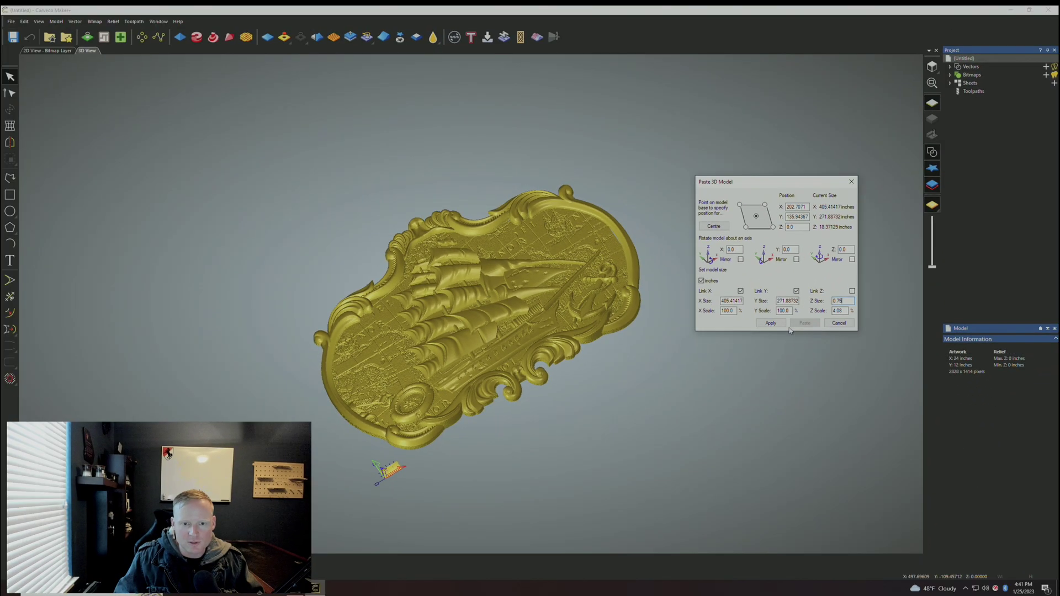
Step: Apply the 0.75 inch depth and check the flattened relief
left_click(771, 323)
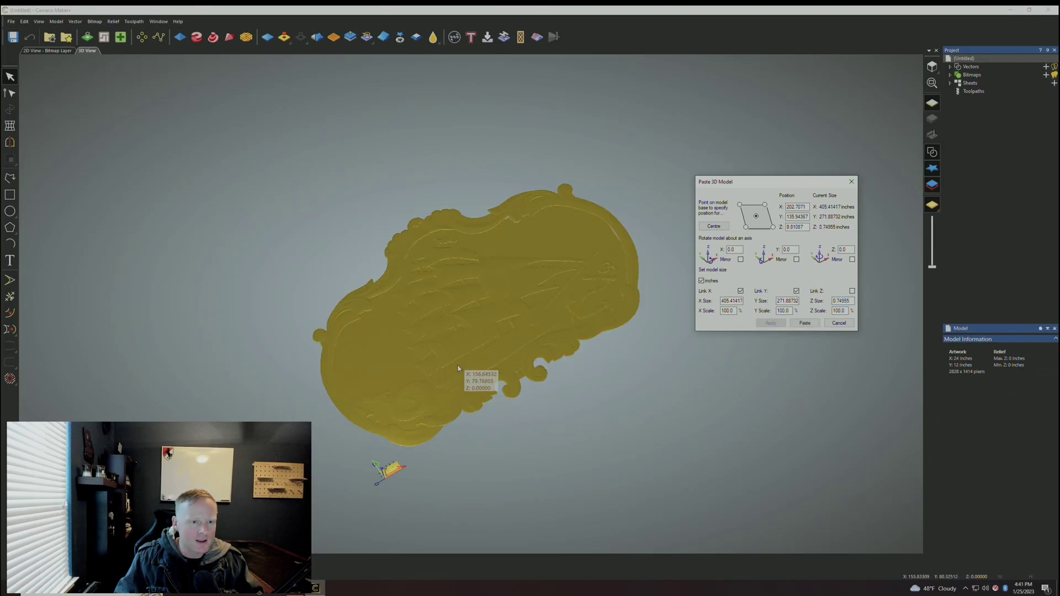
scroll(443, 378, "up", 3)
left_click_drag(440, 360, 437, 338)
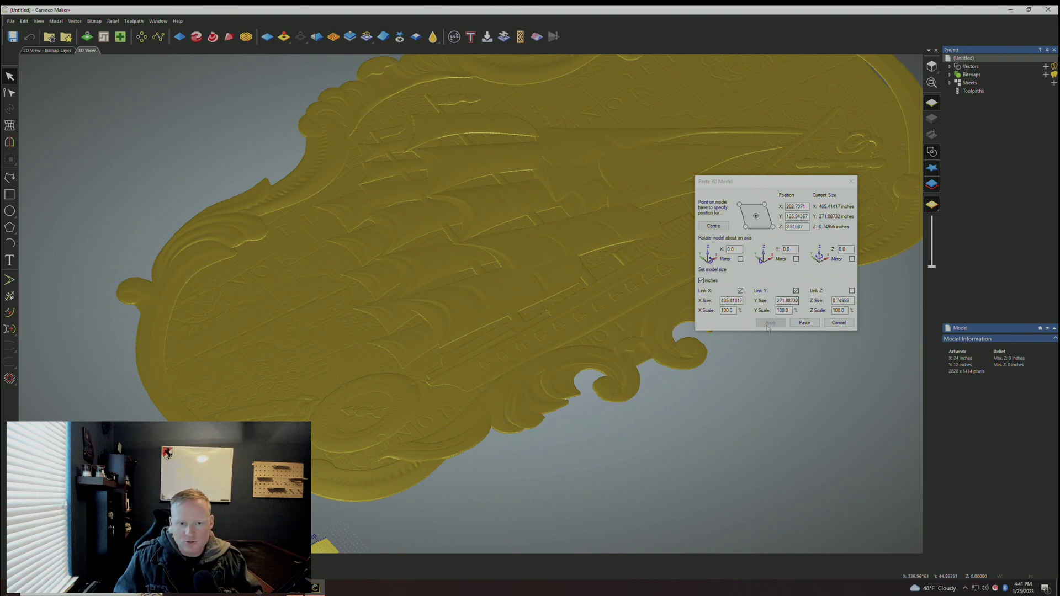
scroll(414, 433, "down", 2)
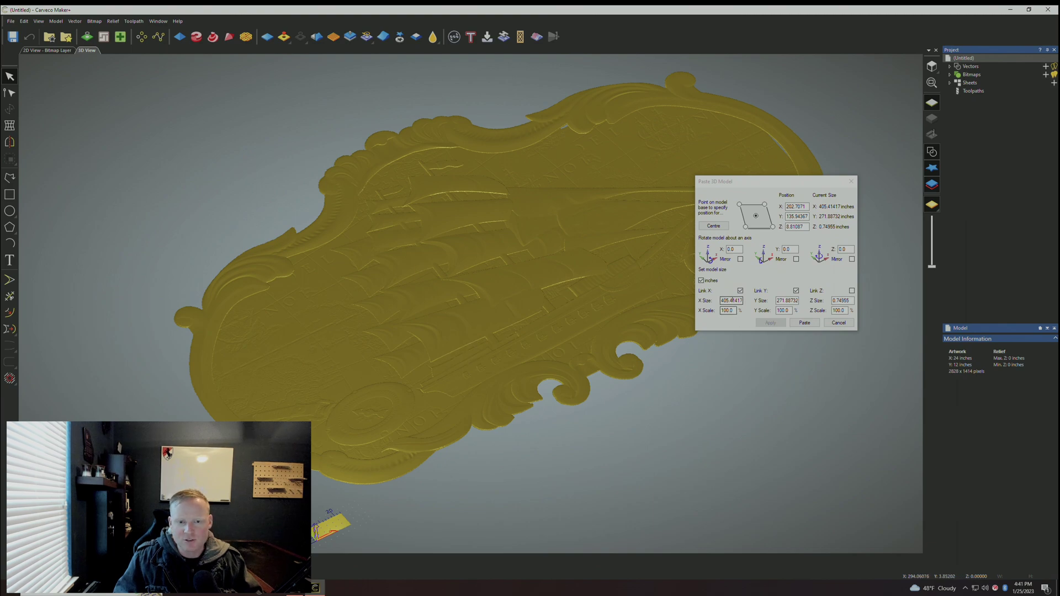
Step: Set X Size to 24 inches and apply, resizing the relief to about 24 × 16.1
double_click(730, 302)
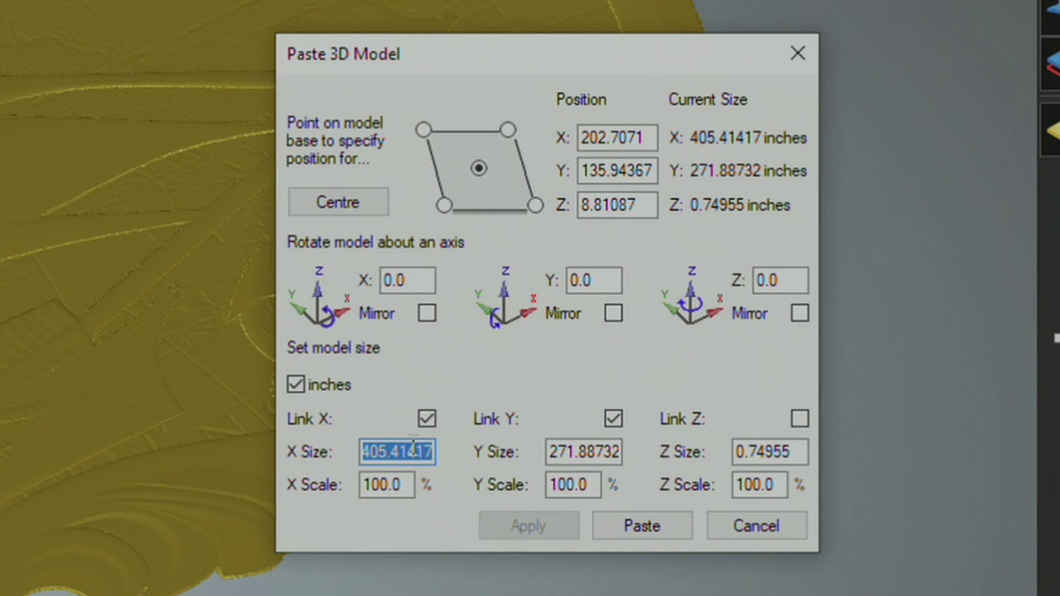
type("24")
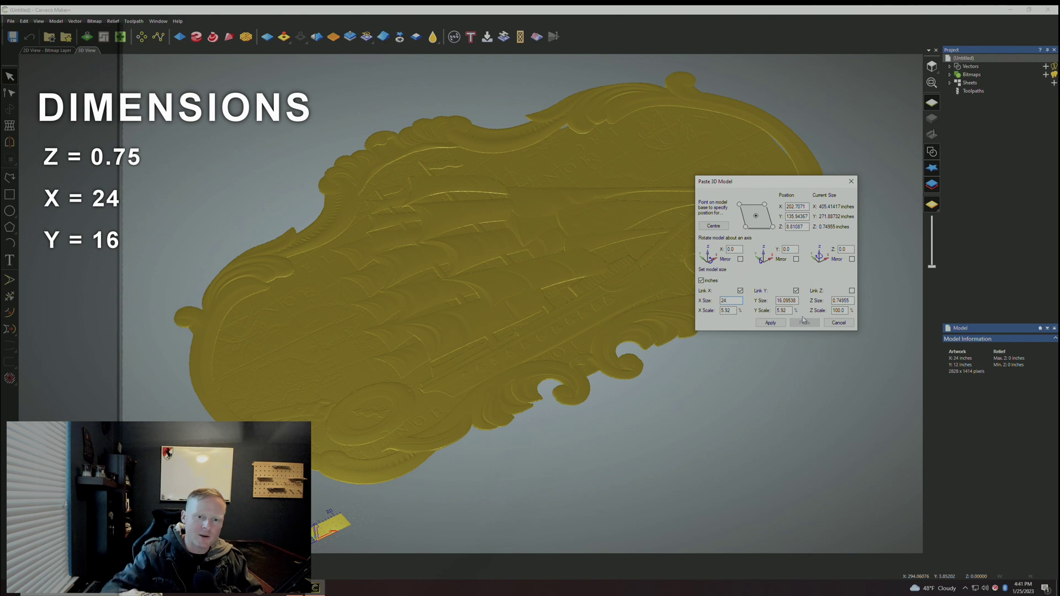
left_click(771, 323)
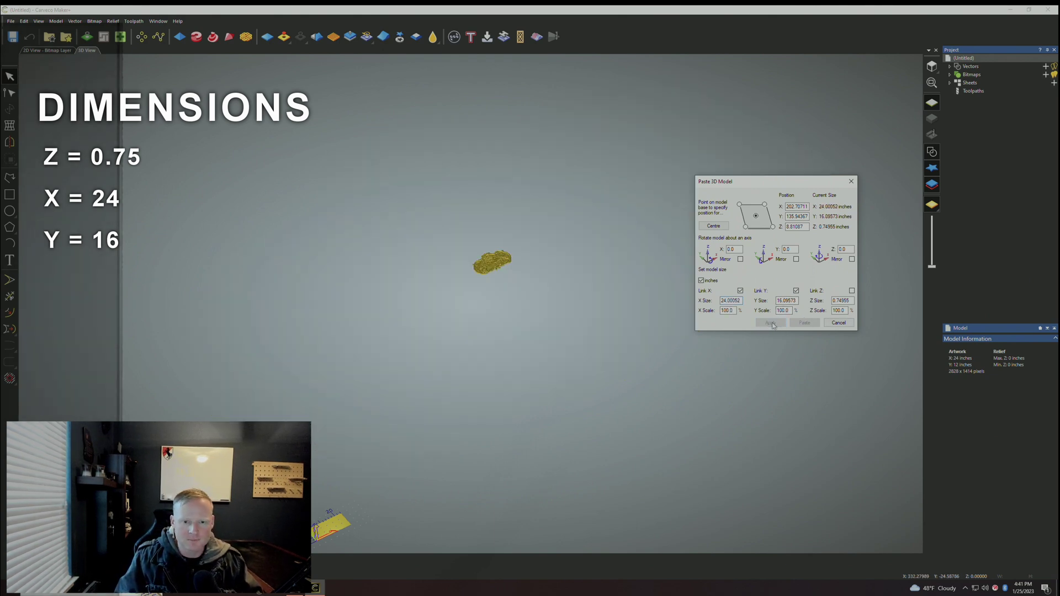
middle_click_drag(391, 388, 414, 301)
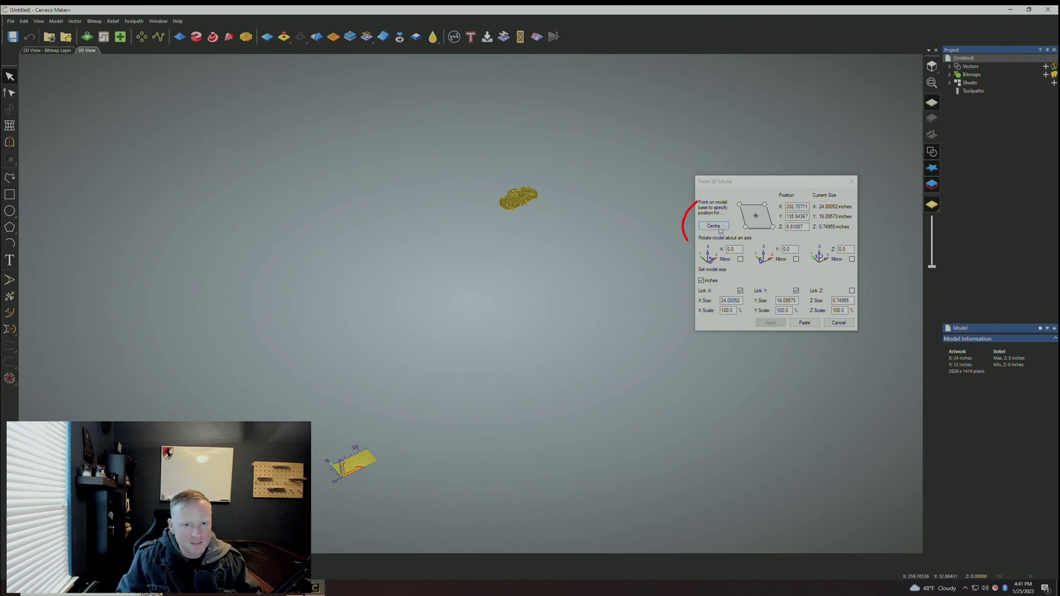
Step: Centre the relief at X 12, Y 6 and orbit the view to inspect its placement
left_click(720, 230)
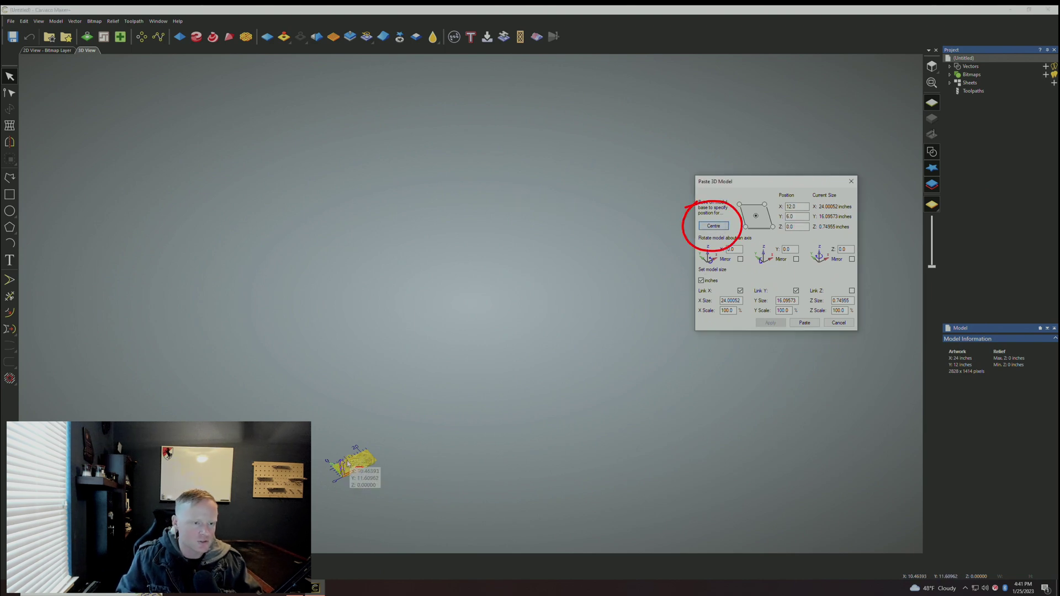
left_click(366, 475)
middle_click_drag(366, 475, 508, 296)
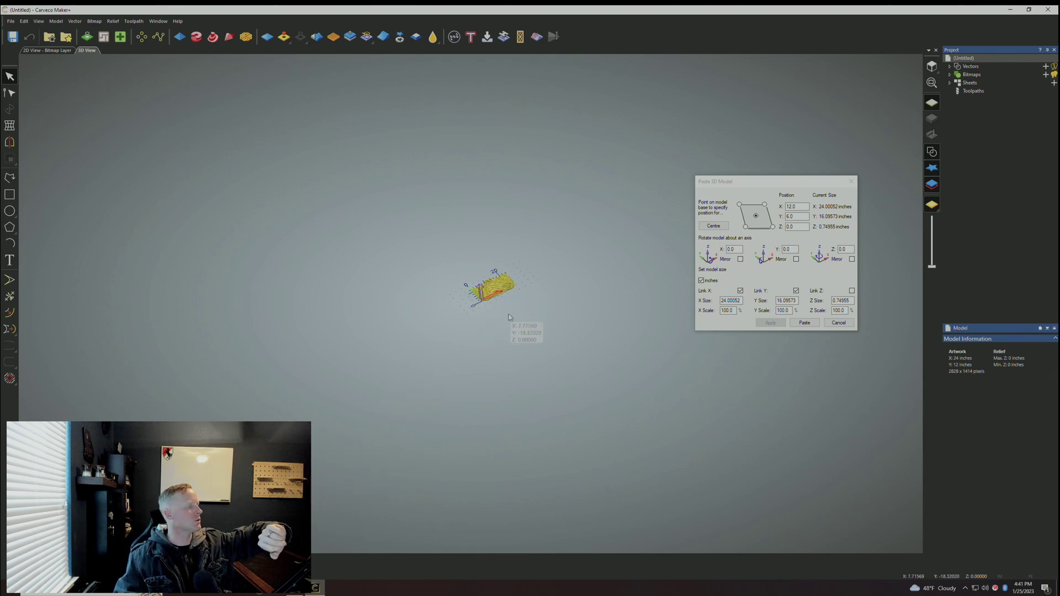
scroll(508, 316, "up", 10)
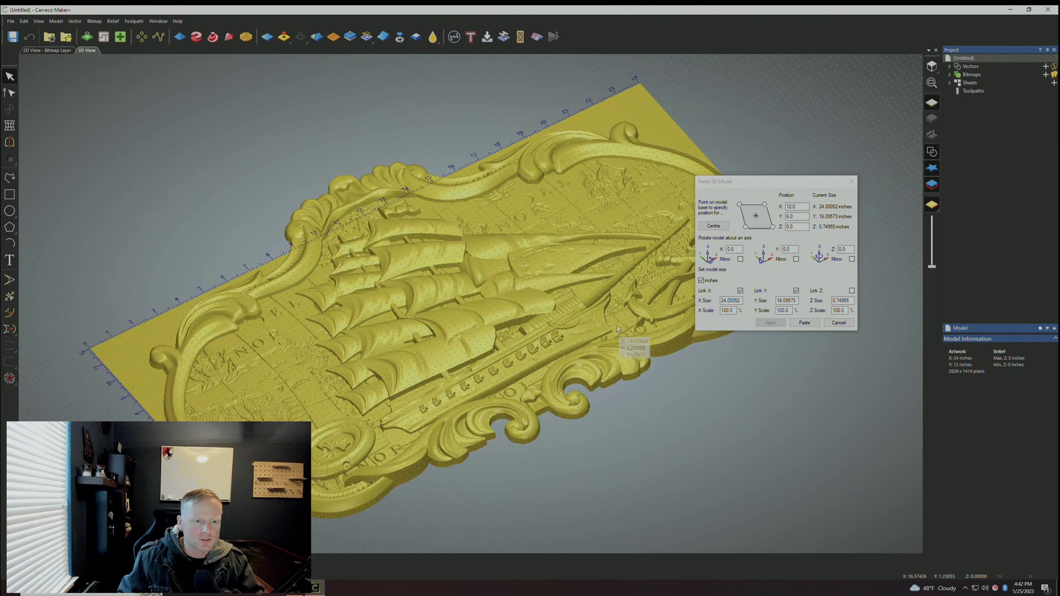
left_click_drag(621, 285, 604, 309)
left_click_drag(631, 421, 614, 357)
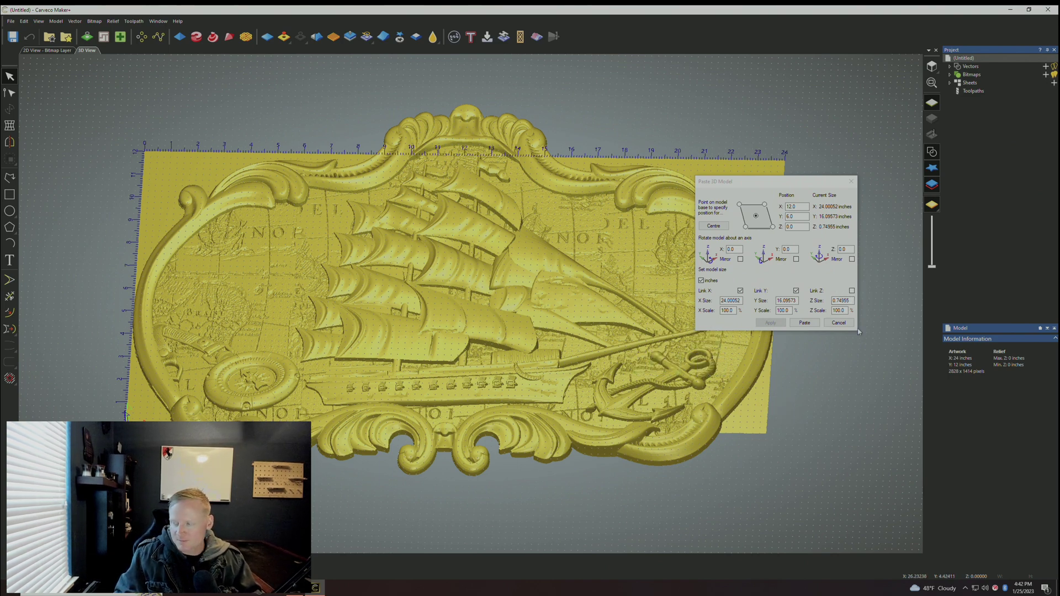
left_click_drag(565, 304, 552, 335)
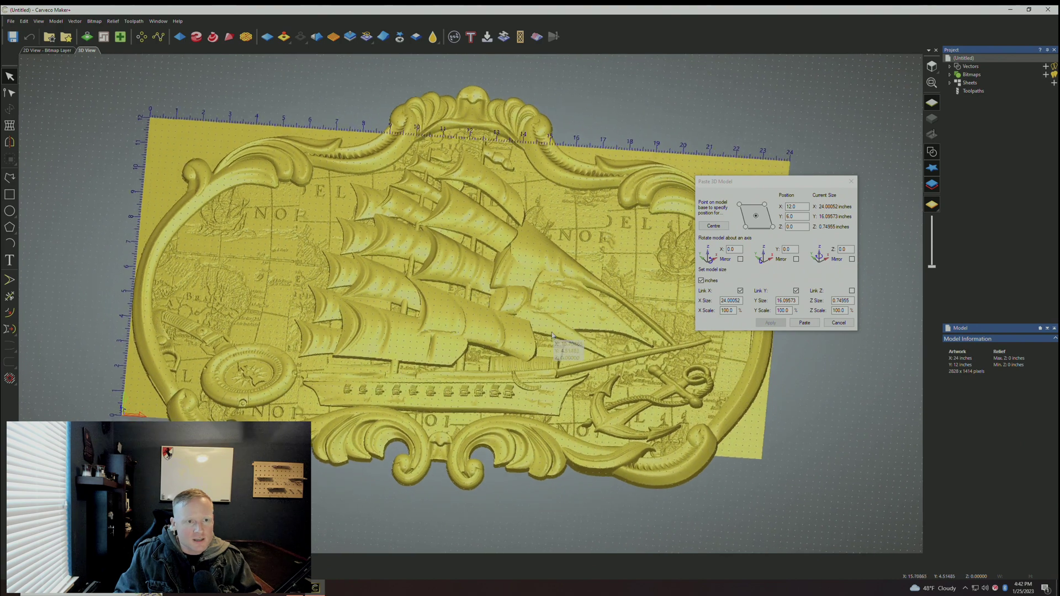
left_click_drag(313, 277, 561, 225)
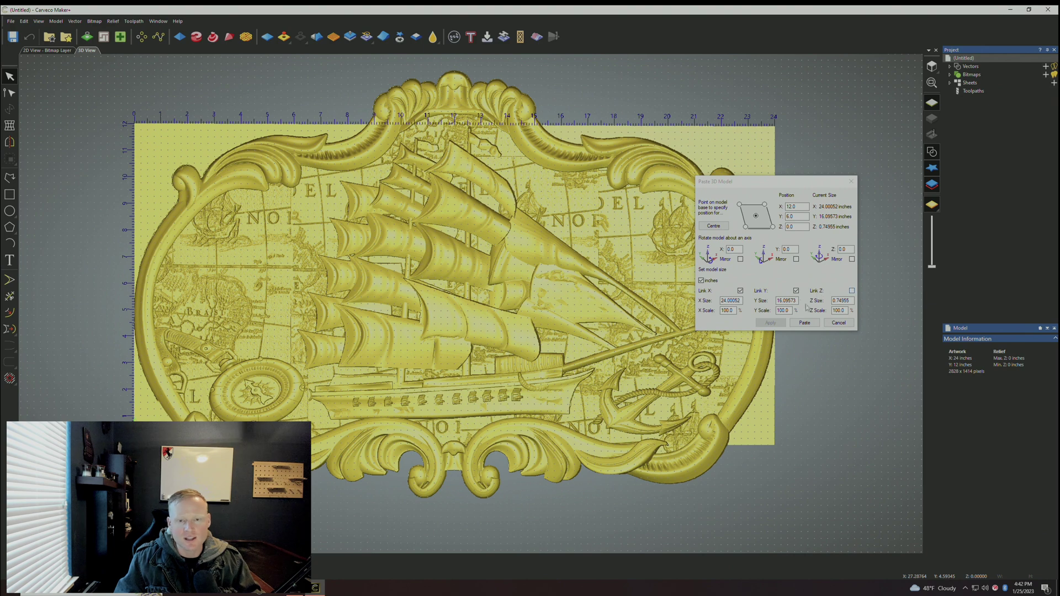
Step: Set Y Size to 11 inches and apply, shrinking the relief to about 16.4 × 11 × 0.75
left_click(787, 300)
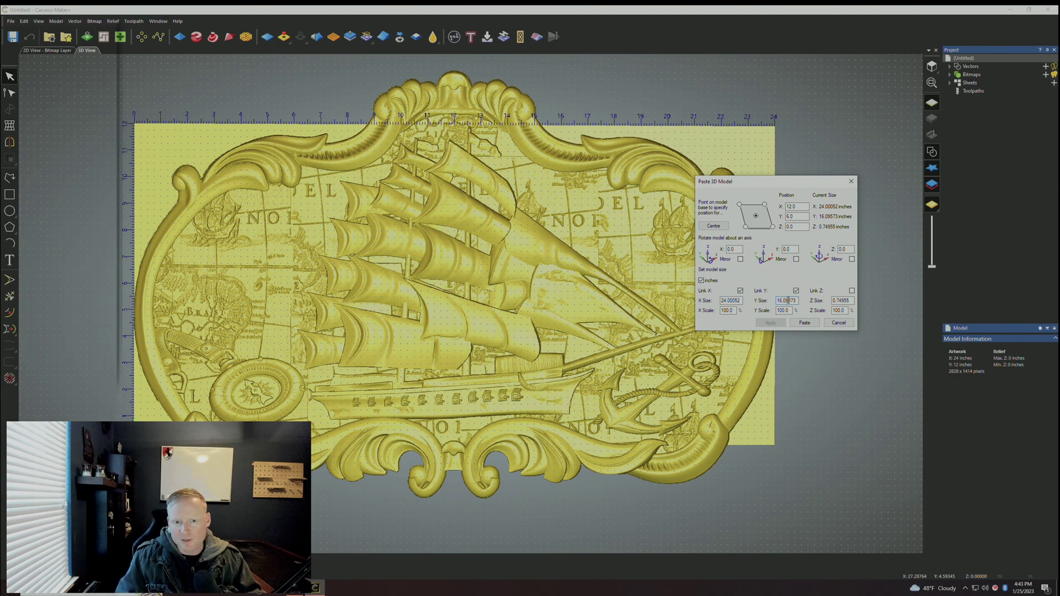
double_click(787, 300)
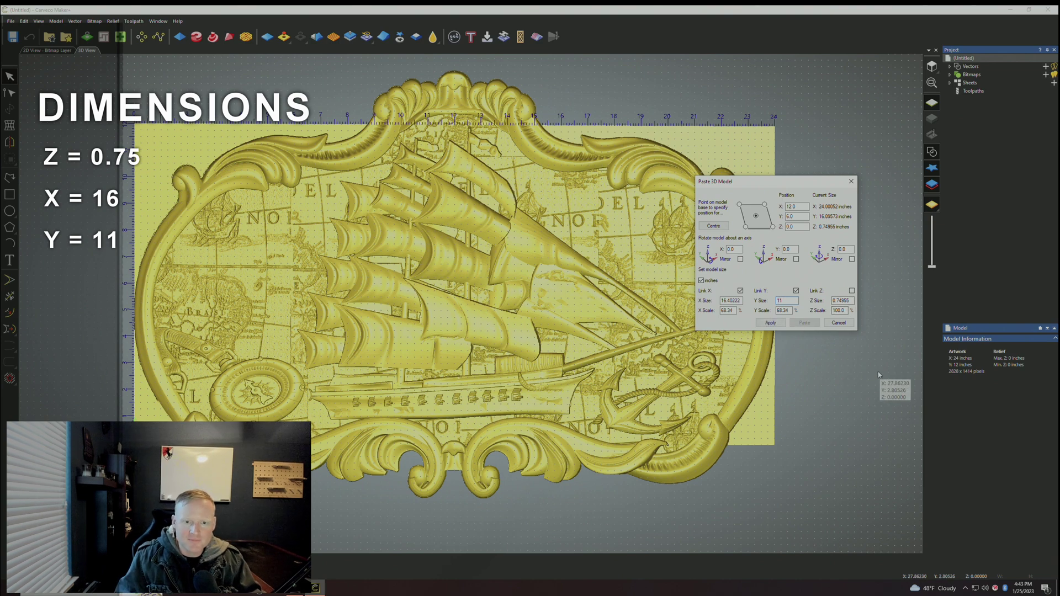
left_click(770, 323)
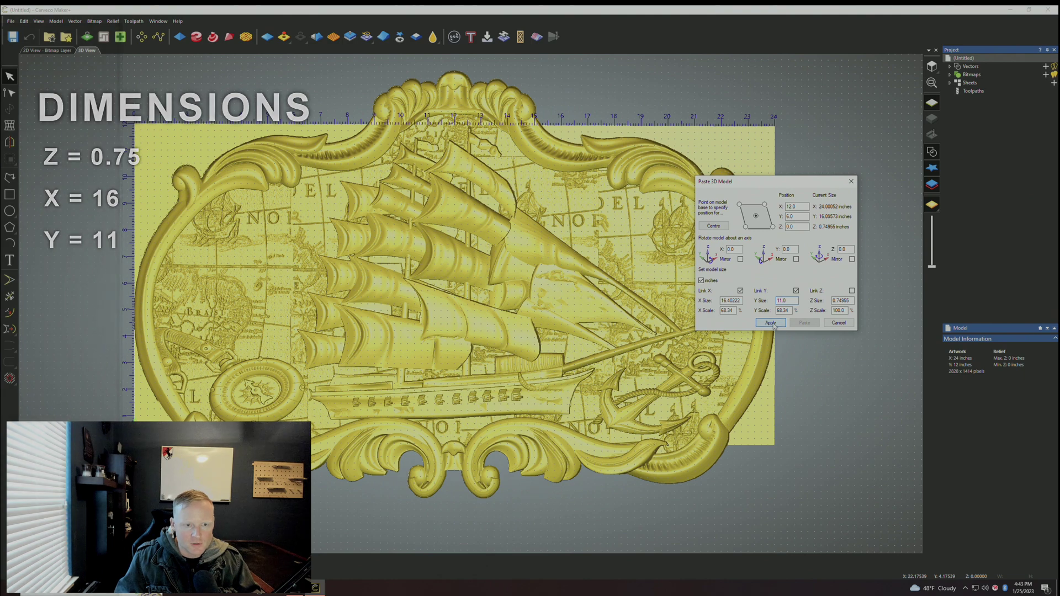
left_click(310, 363)
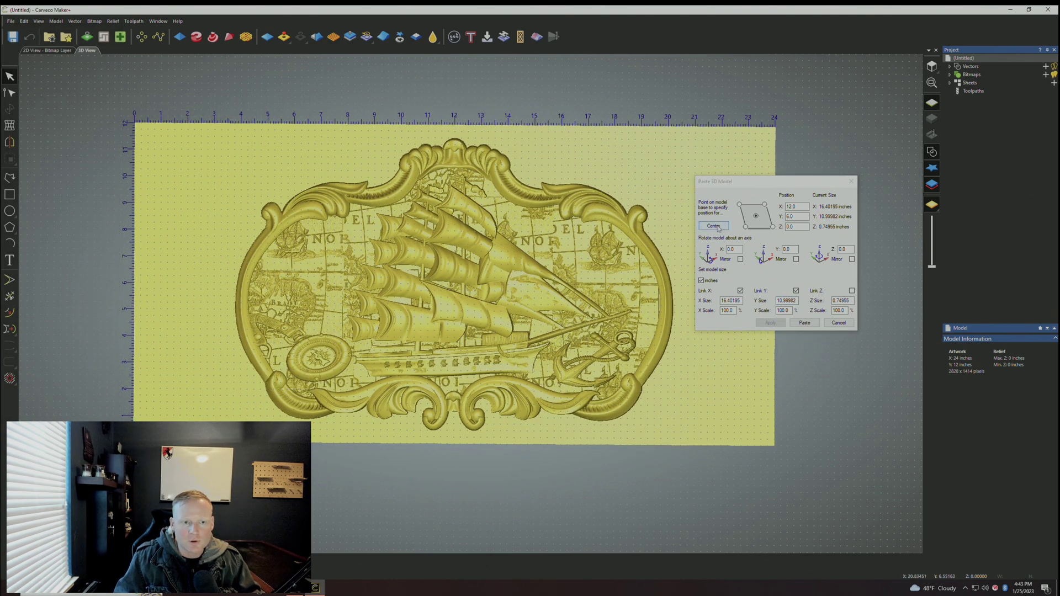
Step: Recentre the resized relief, paste it into the model, and close the Paste 3D Model dialog
left_click(718, 228)
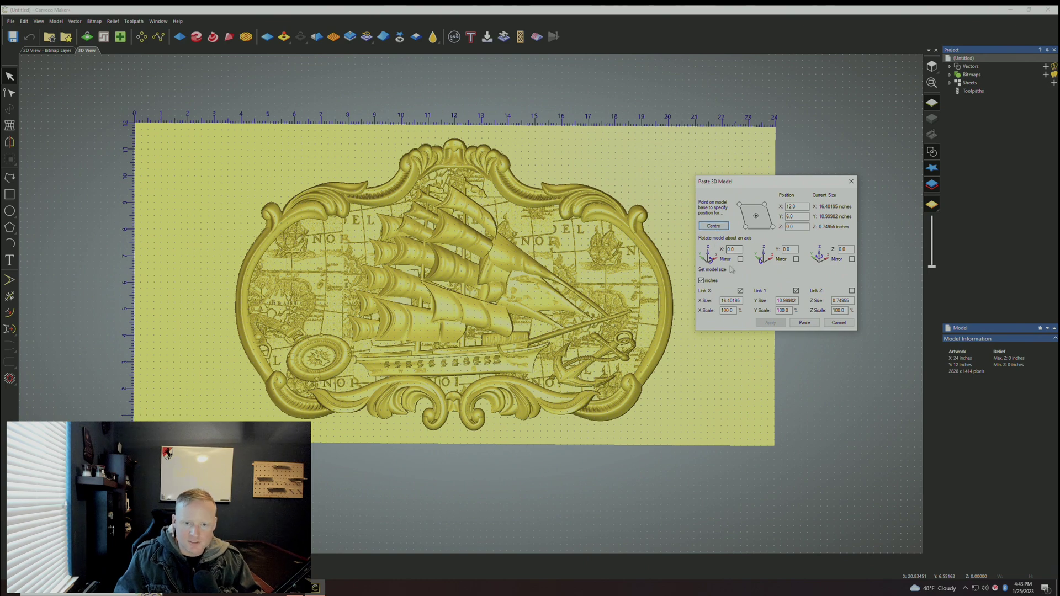
left_click_drag(682, 374, 640, 376)
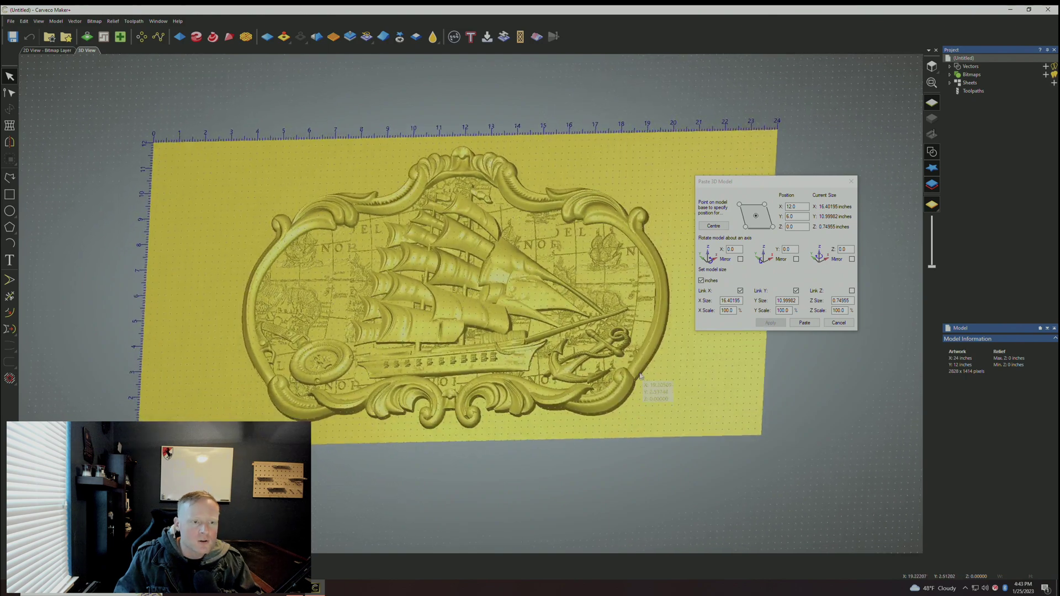
left_click_drag(568, 286, 395, 263)
scroll(394, 262, "up", 2)
left_click(804, 323)
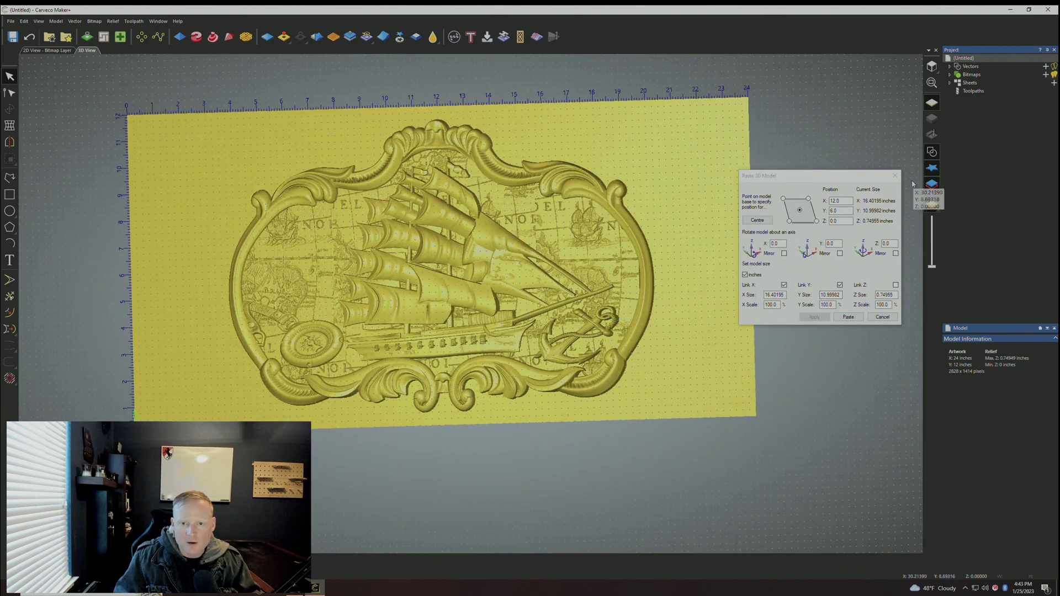
left_click(895, 176)
left_click_drag(378, 253, 420, 191)
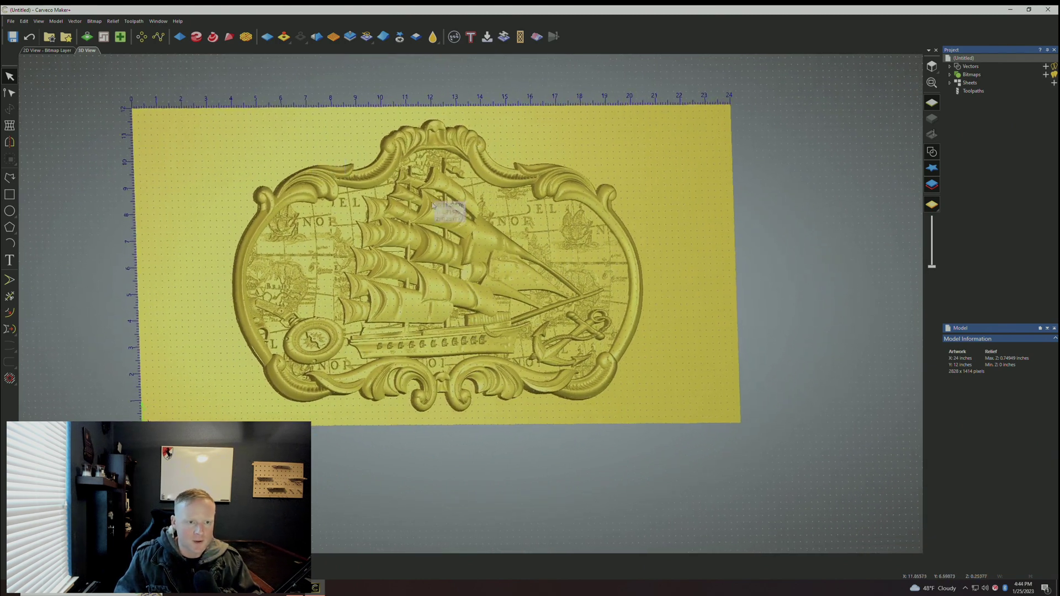
Step: Start a Machine Relief toolpath and set Area to Machine to Selected Vectors
left_click(537, 37)
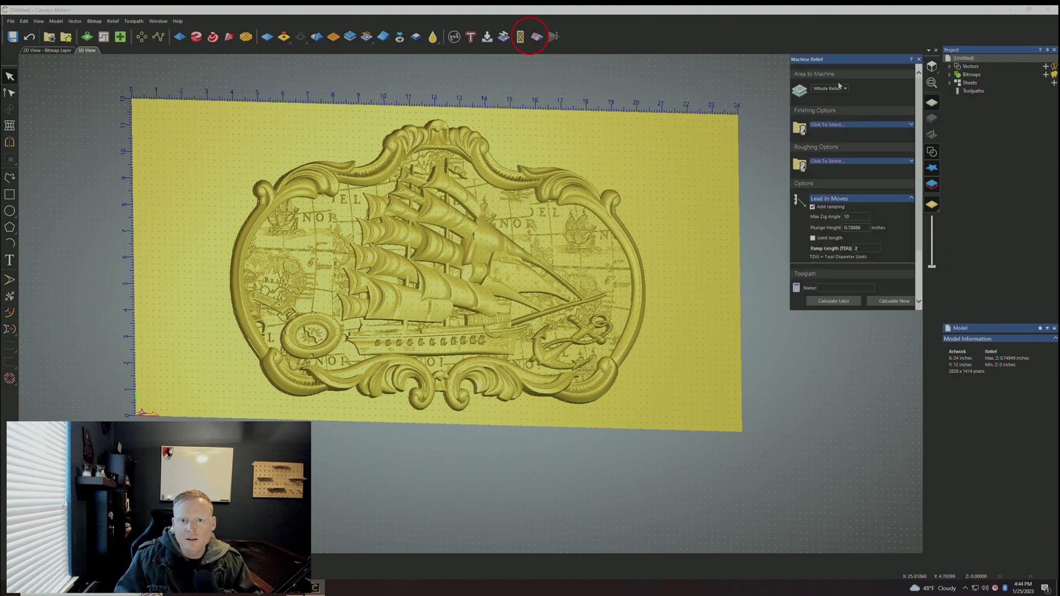
left_click(840, 89)
left_click_drag(481, 227, 494, 221)
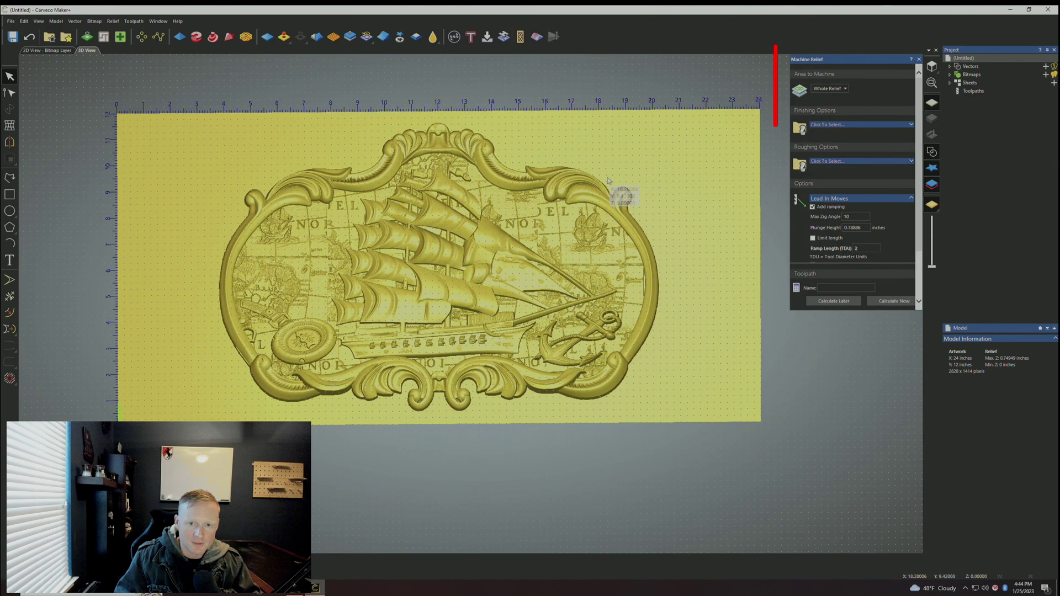
left_click(845, 89)
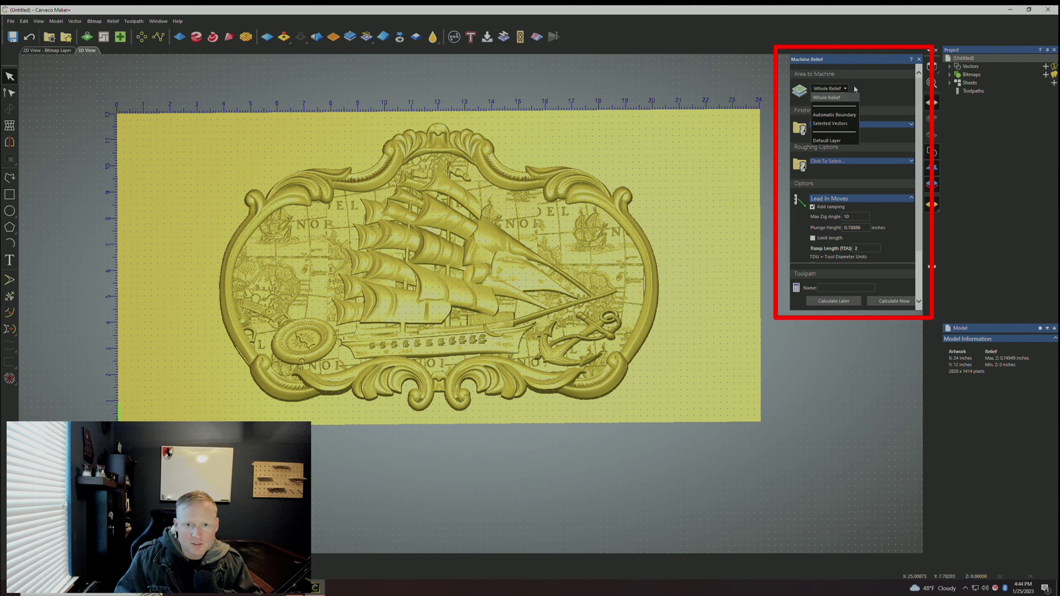
left_click(830, 123)
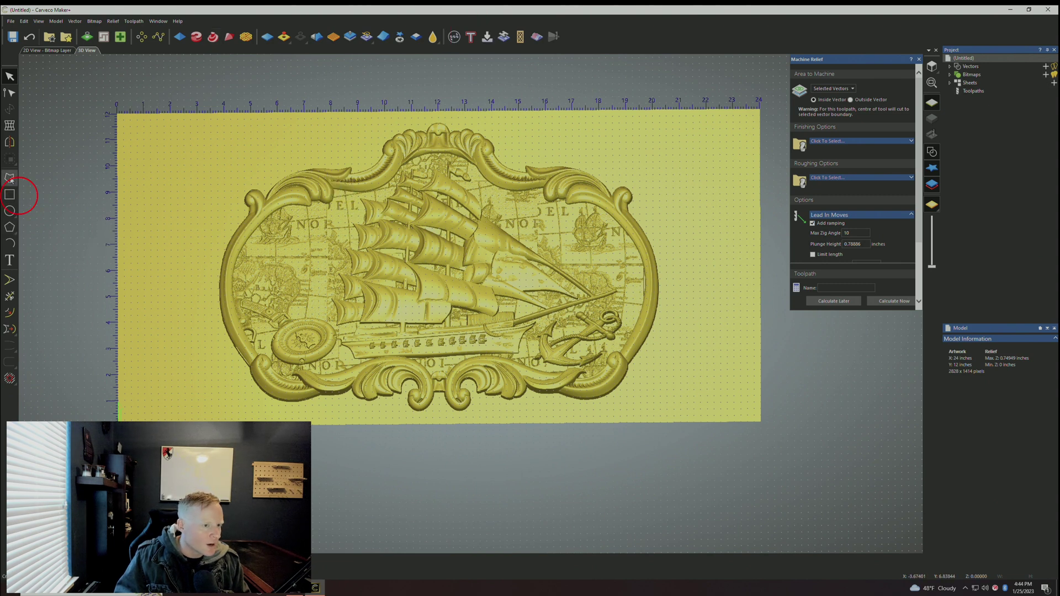
Step: Draw and create a 16.5 by 12 inch rectangle framing the ship relief
left_click(9, 195)
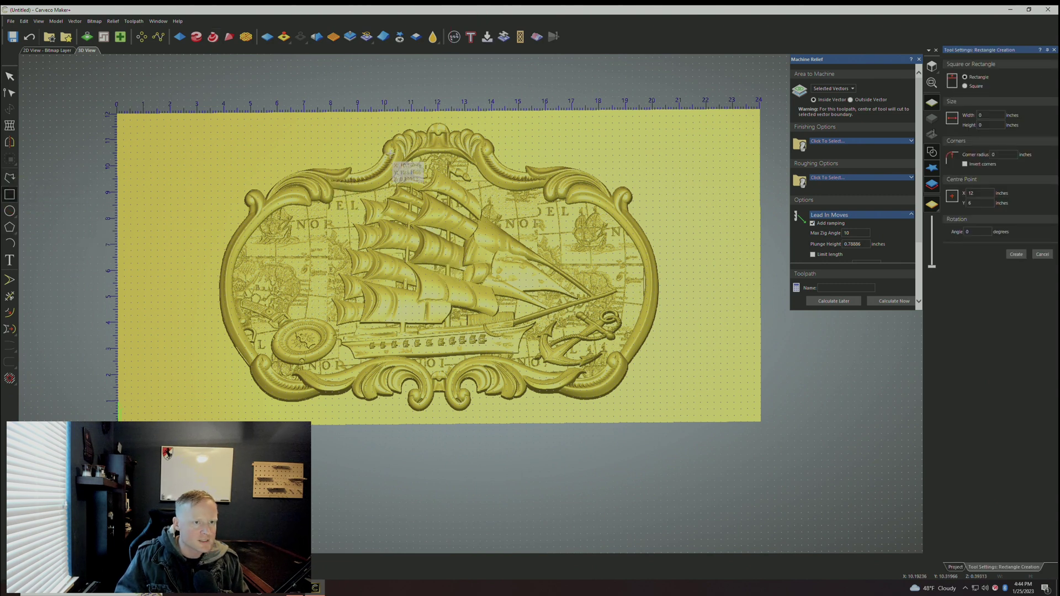
scroll(243, 206, "up", 2)
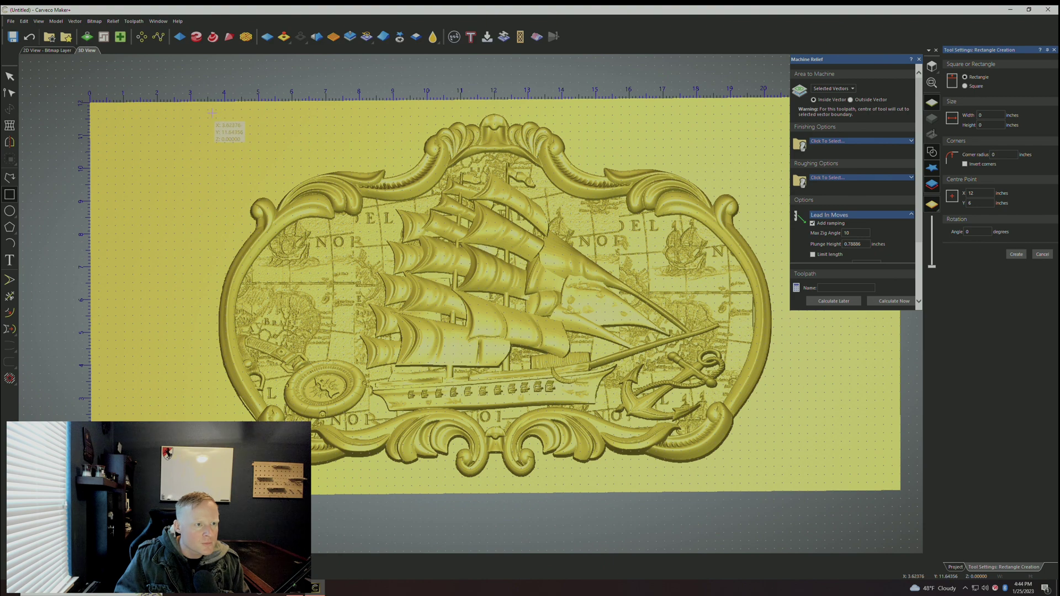
left_click_drag(217, 101, 773, 491)
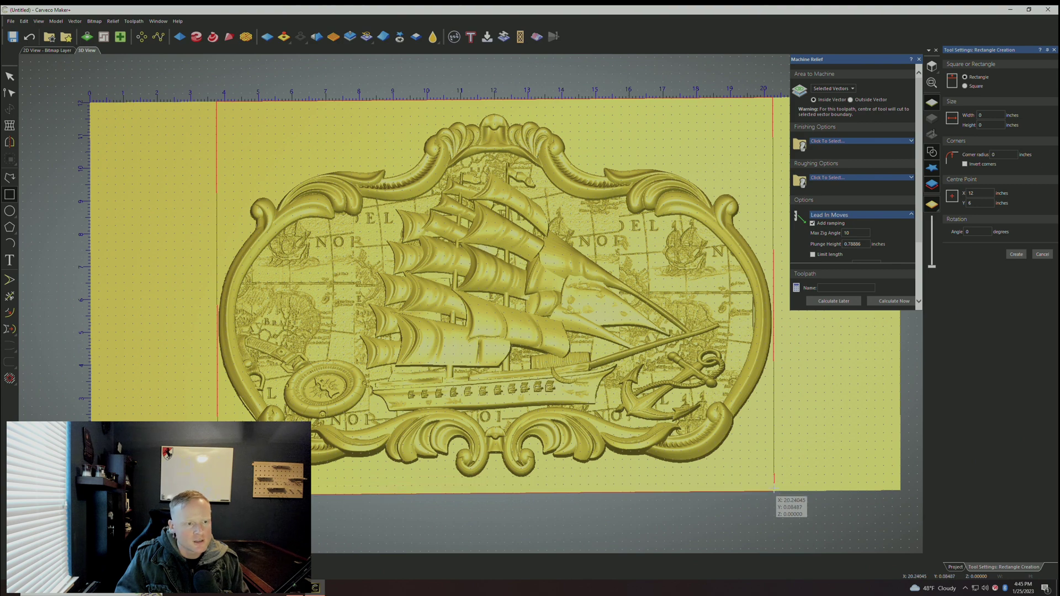
left_click_drag(774, 491, 774, 491)
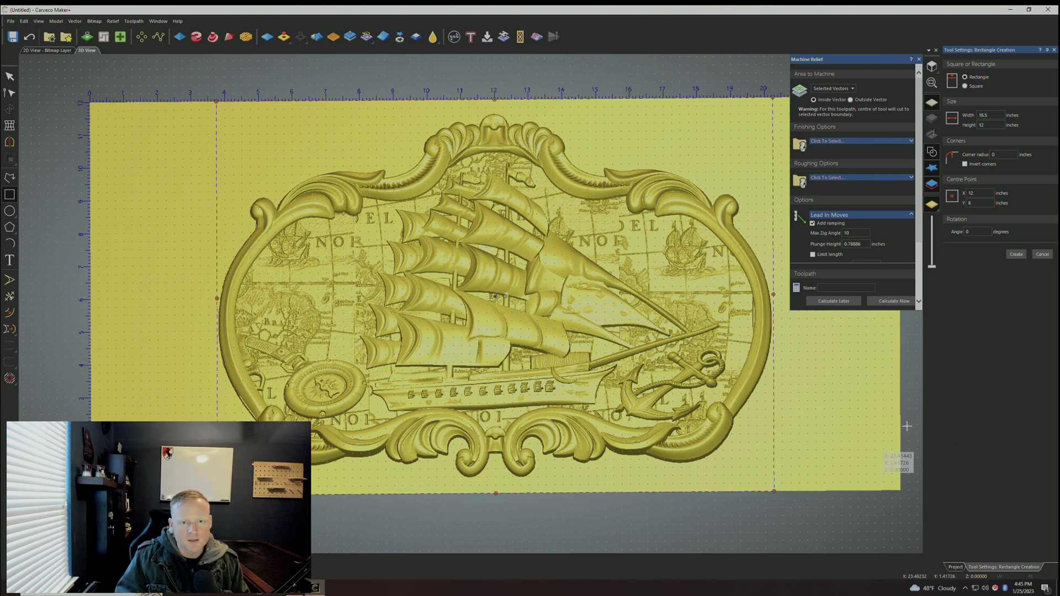
left_click(1016, 254)
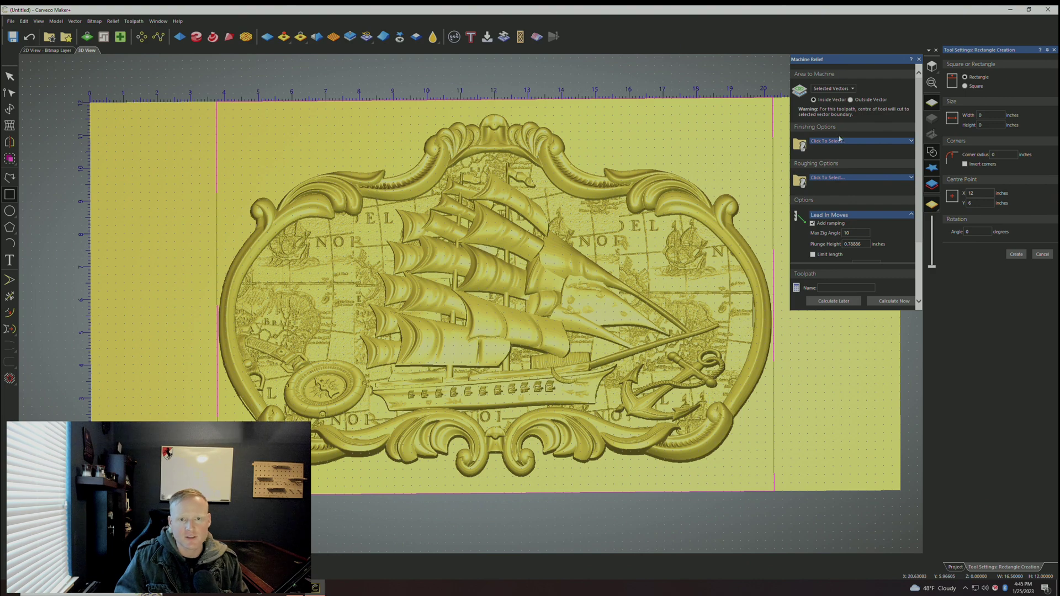
Step: Keep Area to Machine set to Selected Vectors
left_click(841, 89)
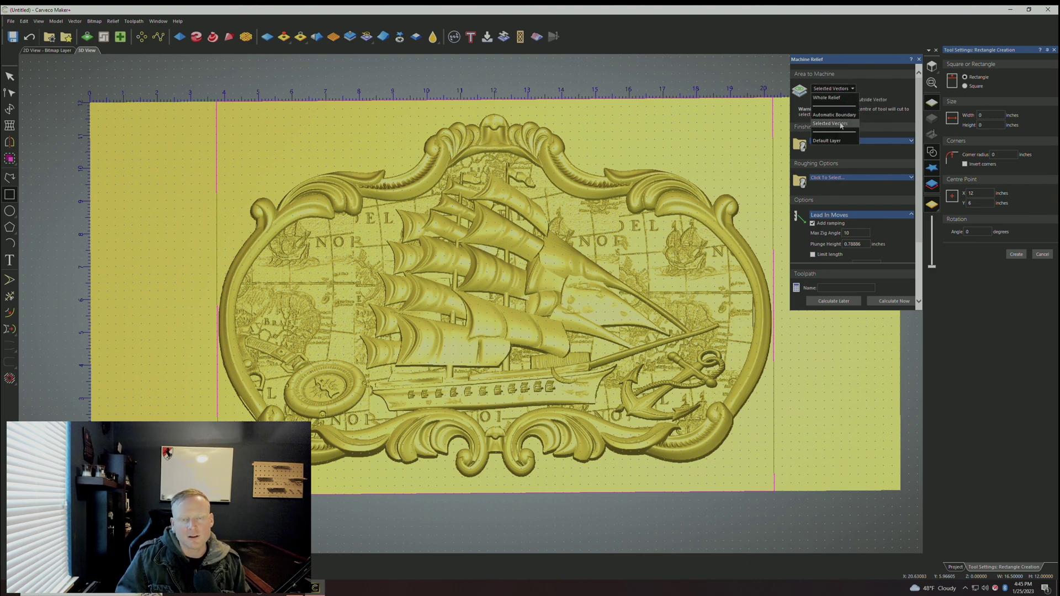
left_click(841, 123)
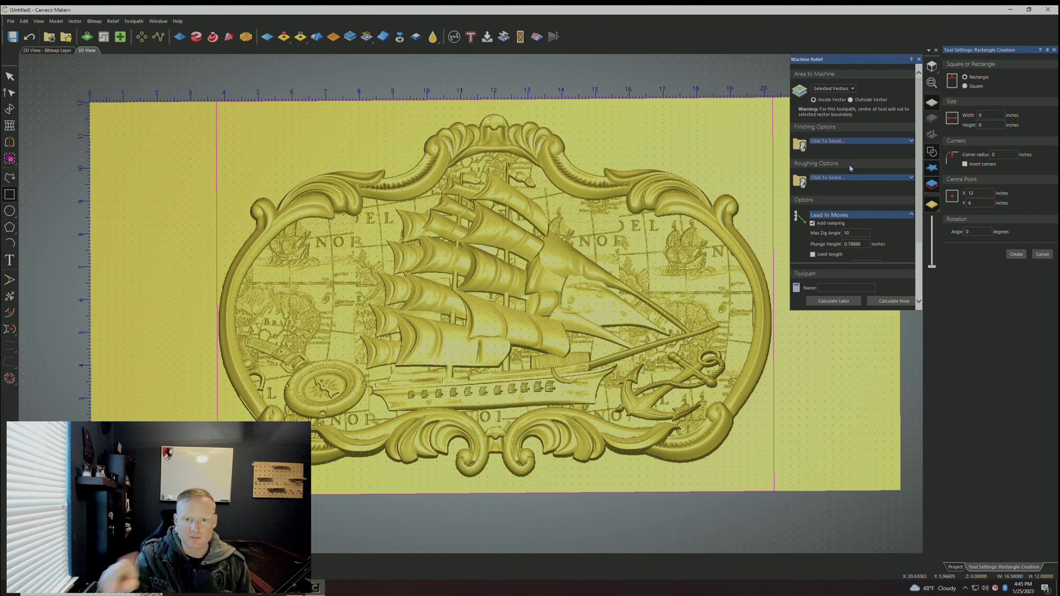
scroll(534, 243, "down", 2)
scroll(534, 243, "up", 2)
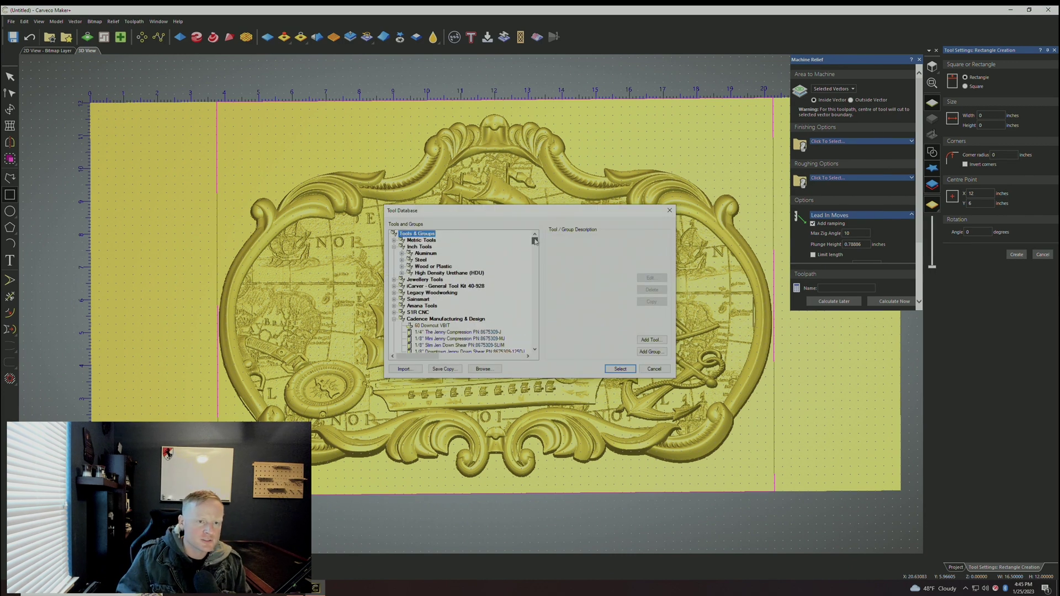
Step: Close the Tool Database and select 1/4" The Jenny Compression as the roughing tool
left_click(670, 211)
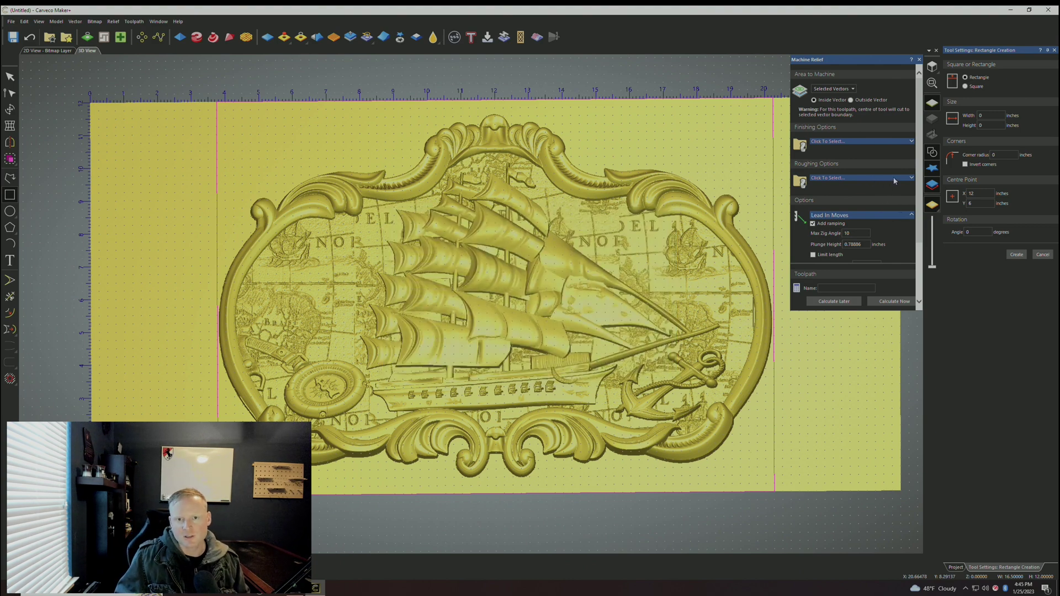
left_click(873, 178)
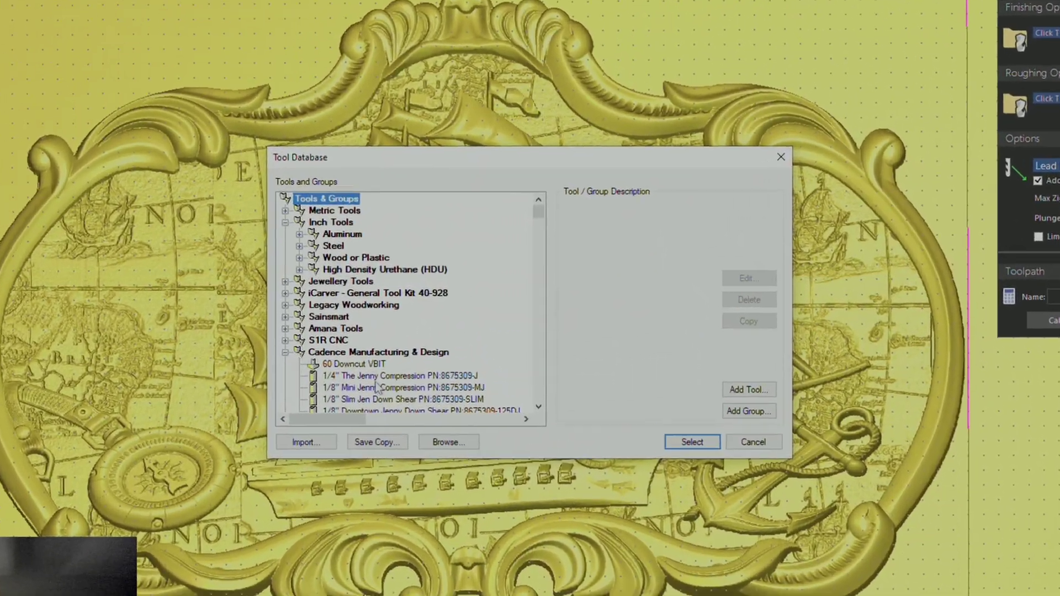
left_click(445, 335)
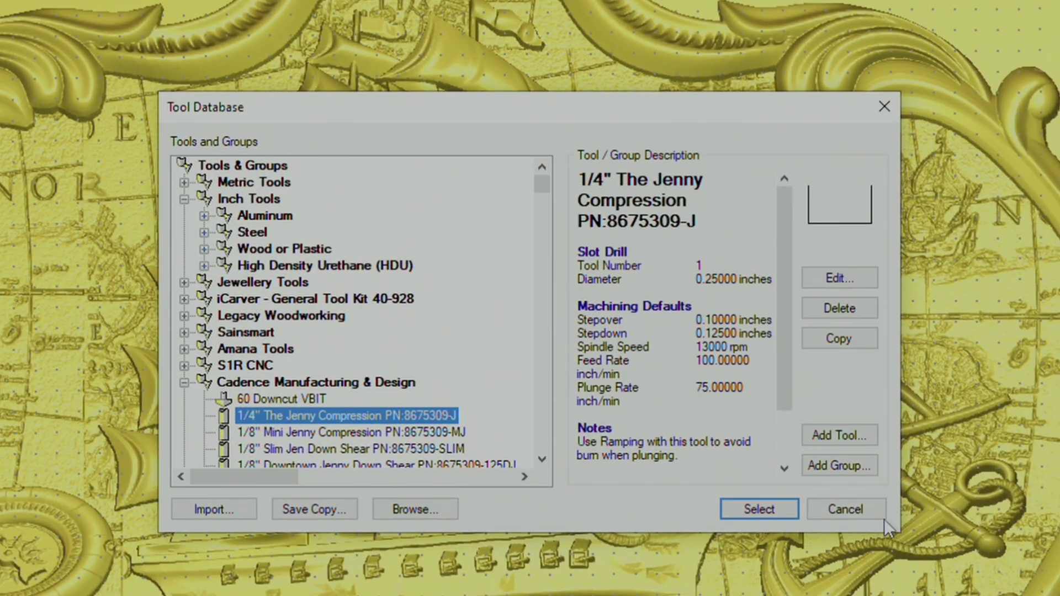
left_click(768, 515)
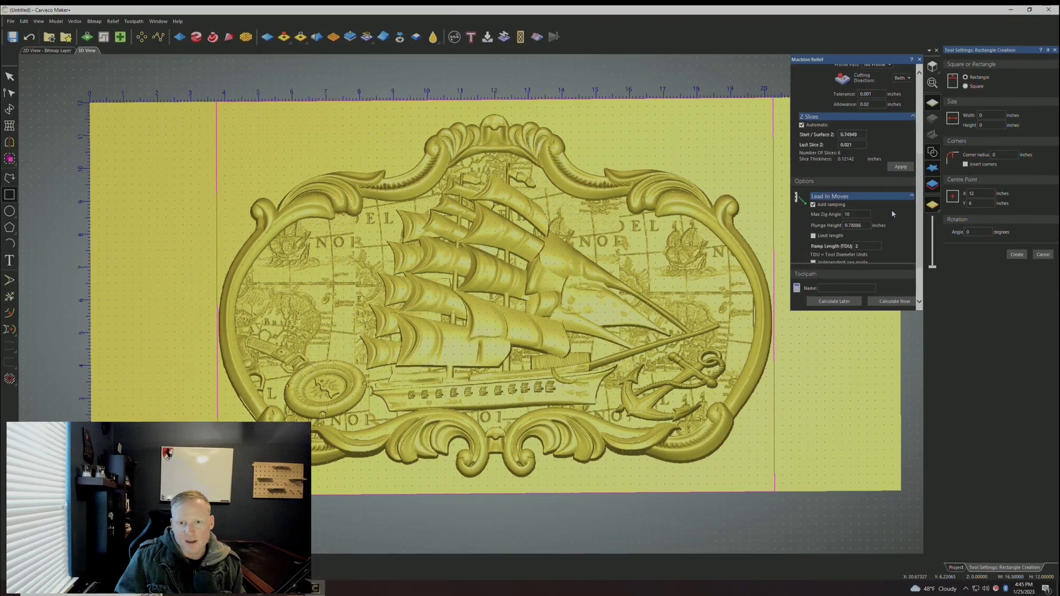
scroll(891, 210, "up", 2)
scroll(876, 193, "up", 4)
Step: Choose the 46470 6.2 degree tapered ball-tip bit as the finishing tool and check its stepover
left_click(846, 143)
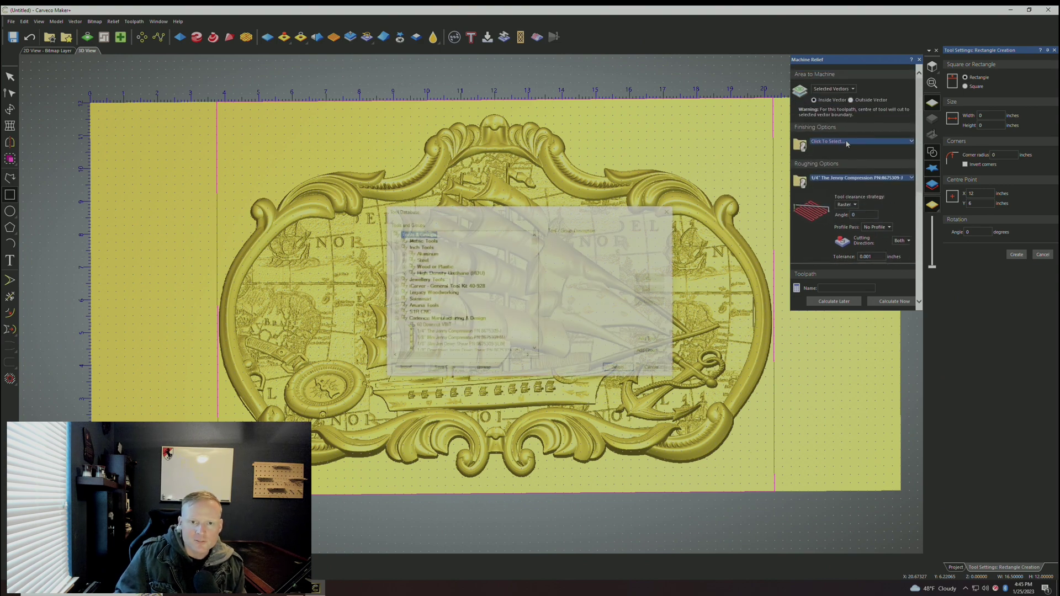
scroll(535, 247, "down", 2)
scroll(535, 247, "down", 3)
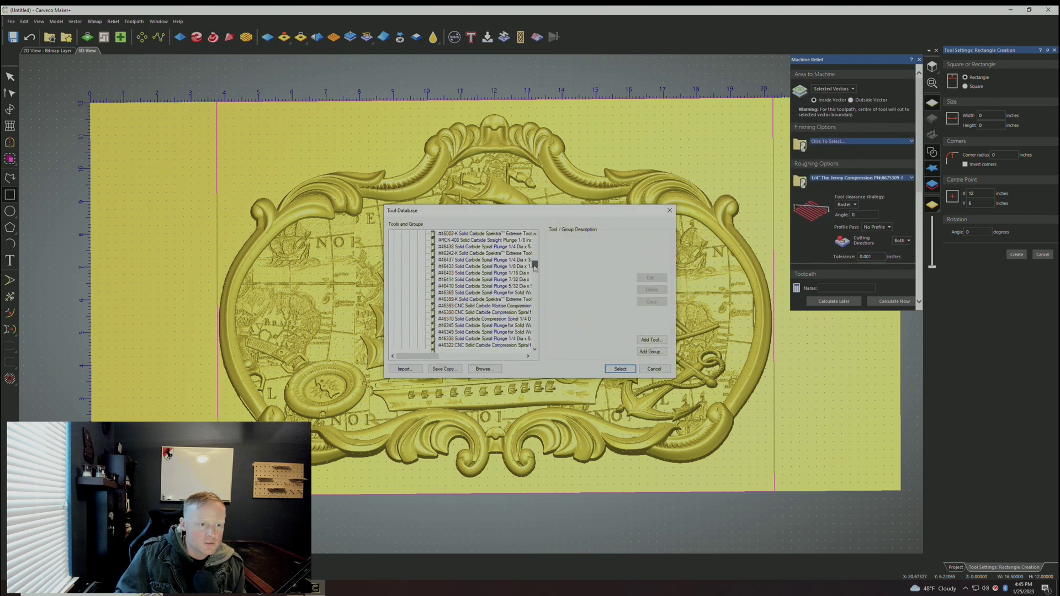
scroll(535, 248, "up", 5)
scroll(524, 309, "down", 2)
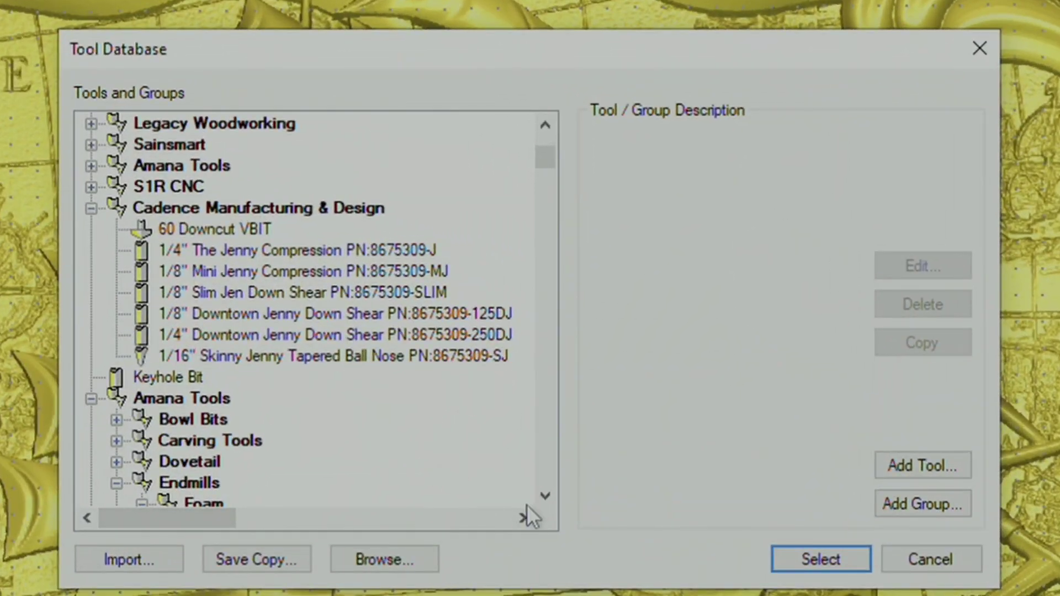
left_click_drag(545, 159, 575, 486)
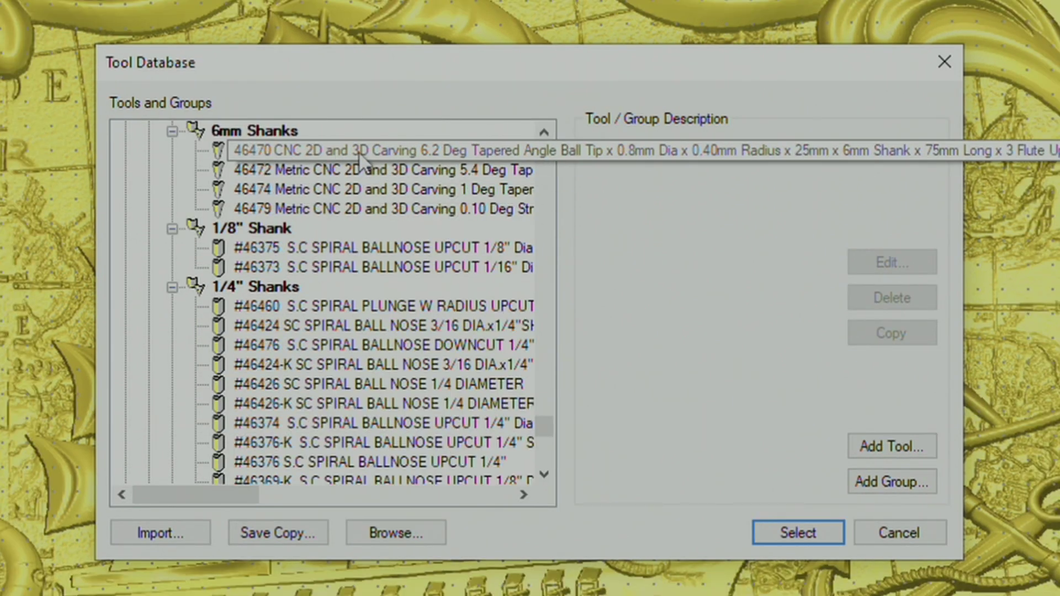
left_click(392, 154)
double_click(393, 156)
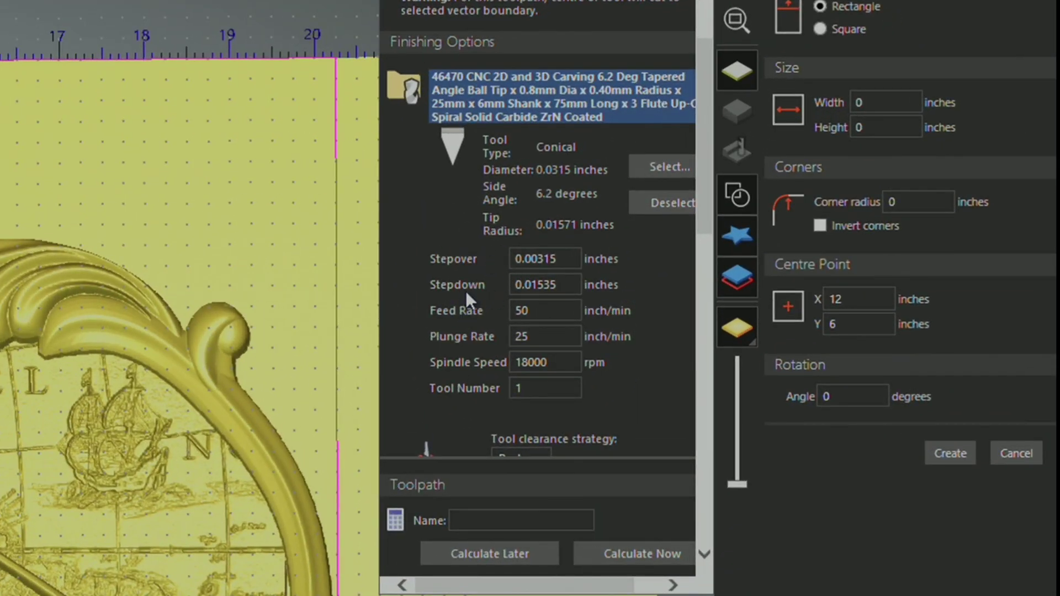
left_click(567, 264)
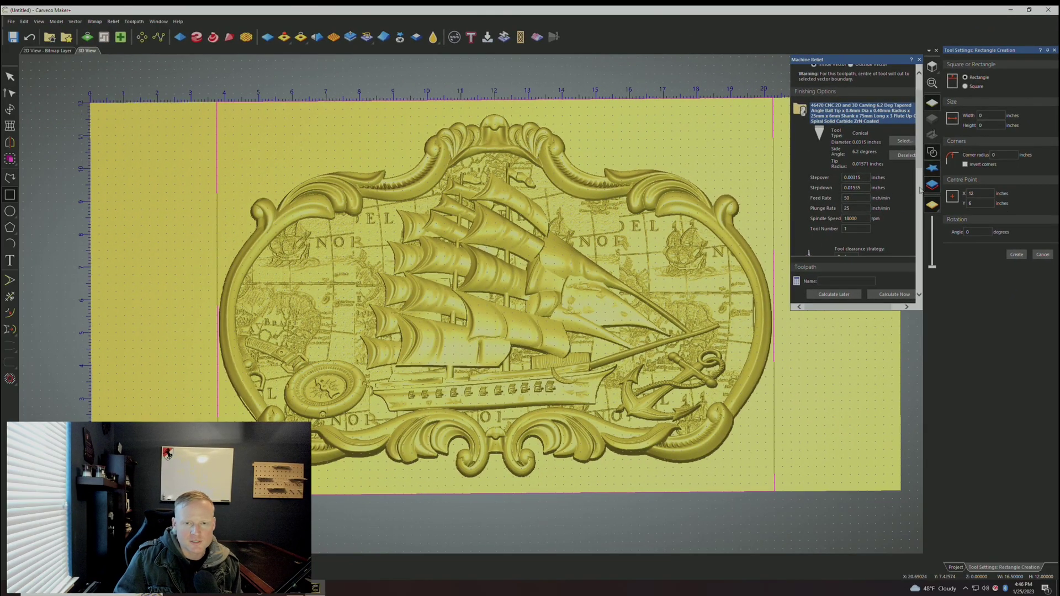
Step: Expand the Lead In Moves and Safe Z settings to review ramping and clearance
scroll(900, 185, "down", 3)
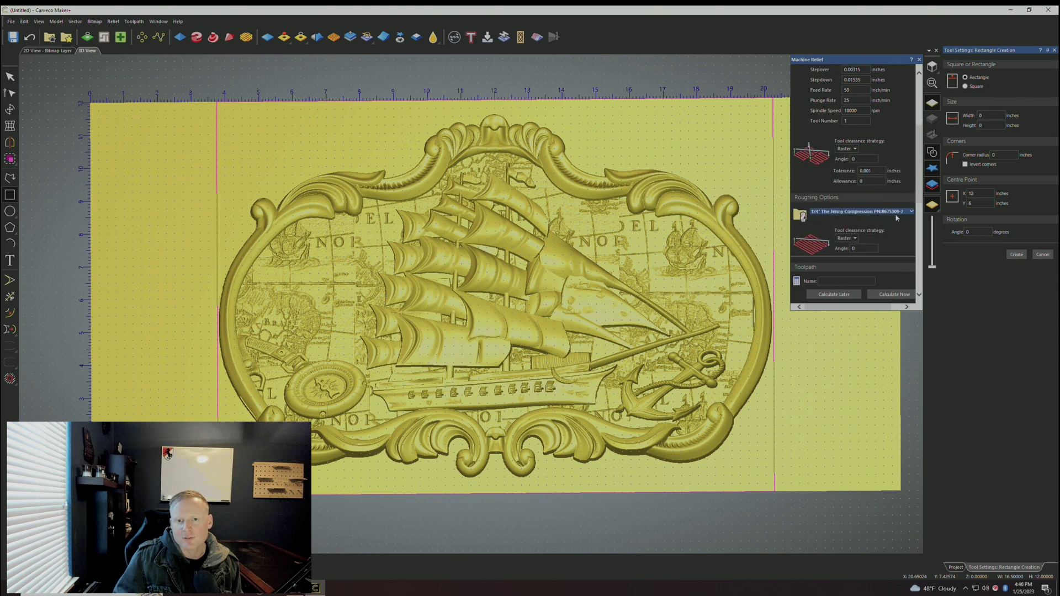
scroll(896, 191, "down", 1)
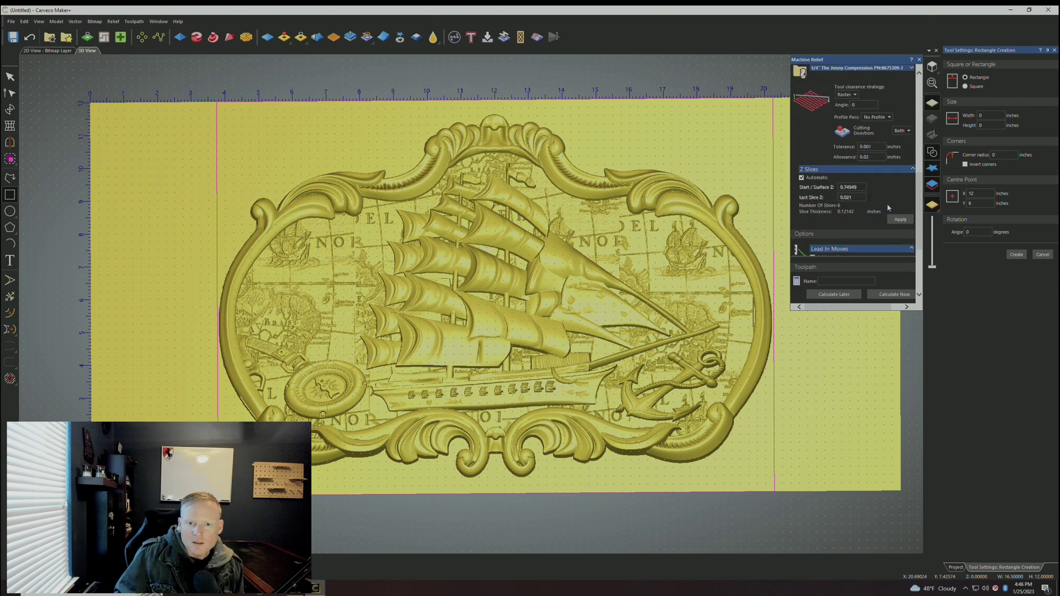
left_click(889, 249)
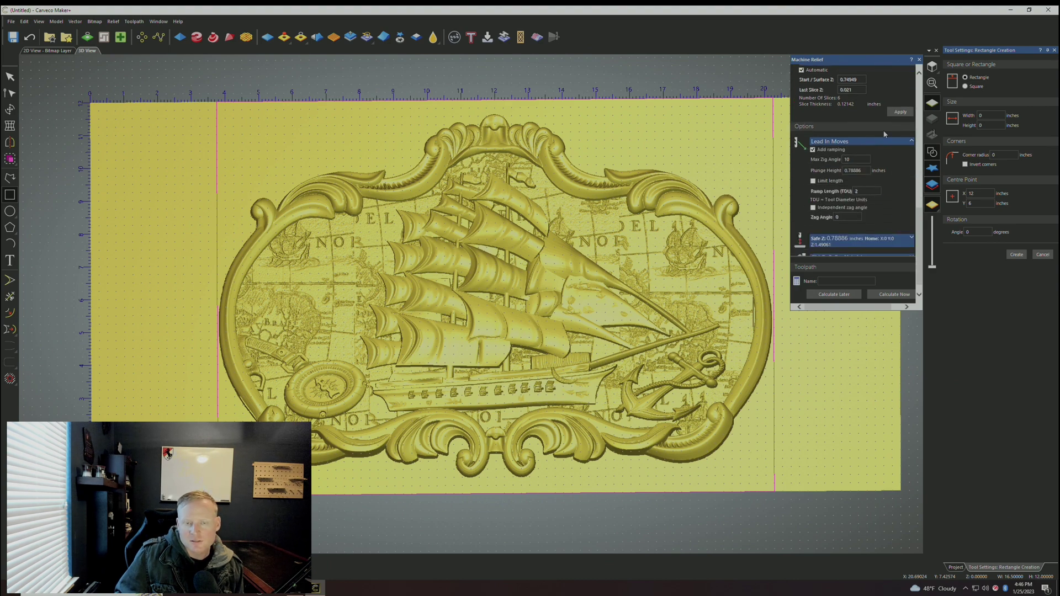
scroll(870, 155, "down", 3)
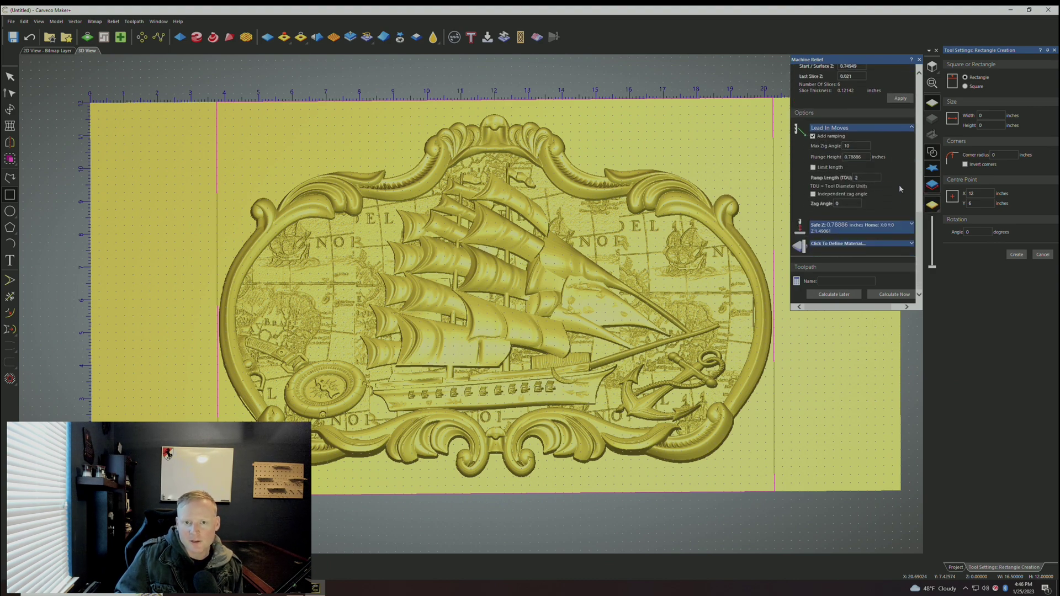
left_click(911, 226)
scroll(861, 218, "down", 1)
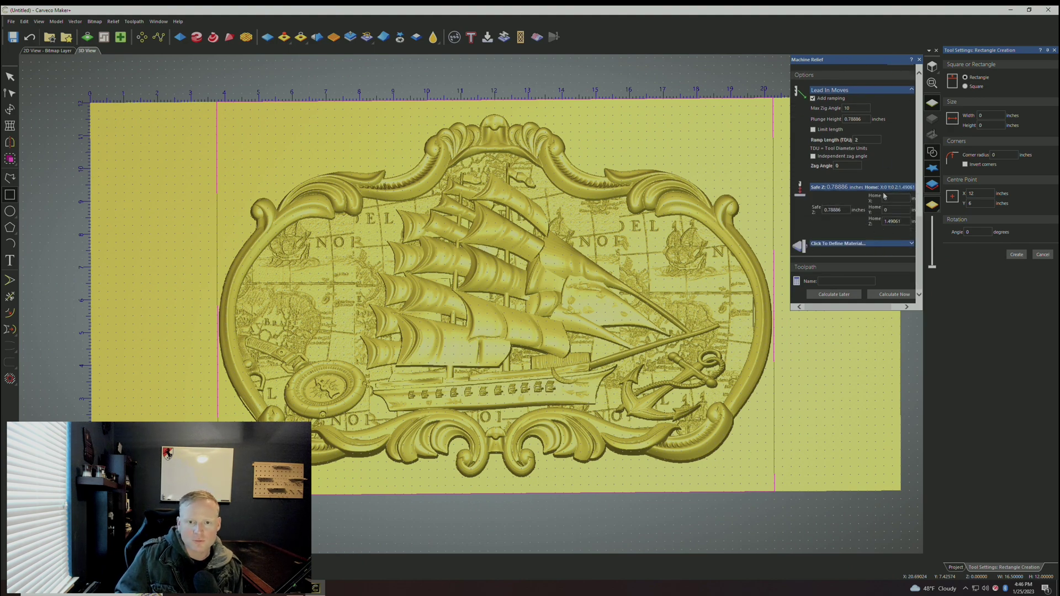
Step: Enter a material thickness of 0.75 inches in Material Setup and confirm
left_click(911, 244)
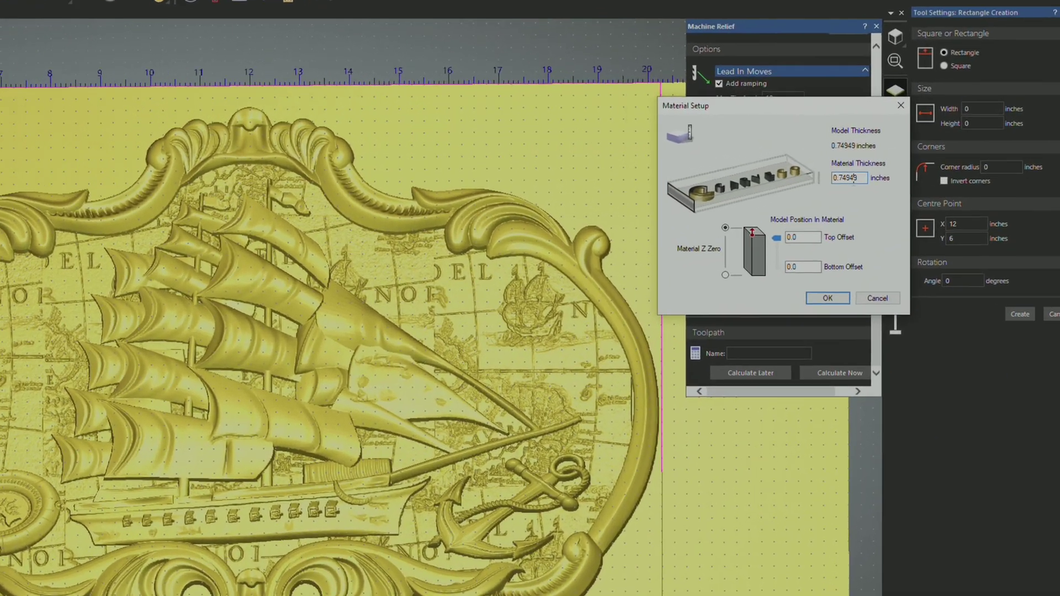
type("0.75")
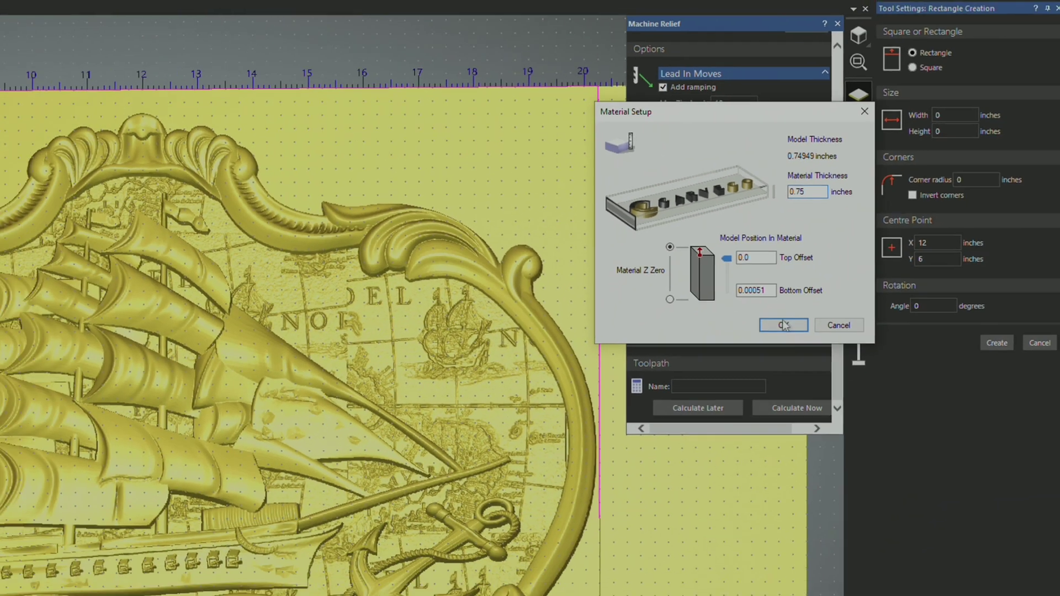
left_click(635, 478)
scroll(471, 329, "up", 2)
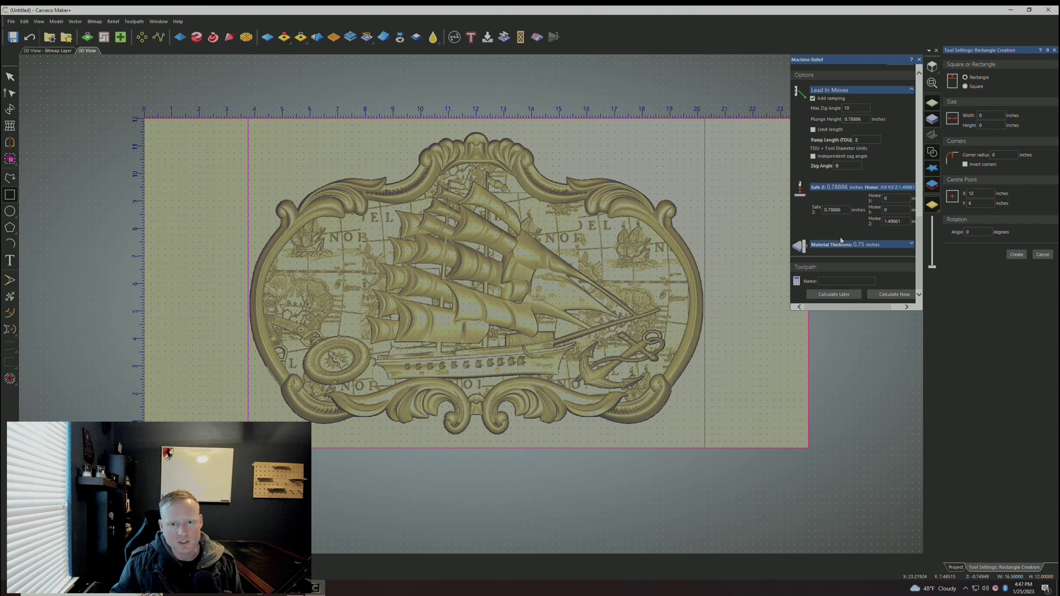
Step: Recheck the finishing options and name the toolpath ReliefToolPath
left_click(839, 280)
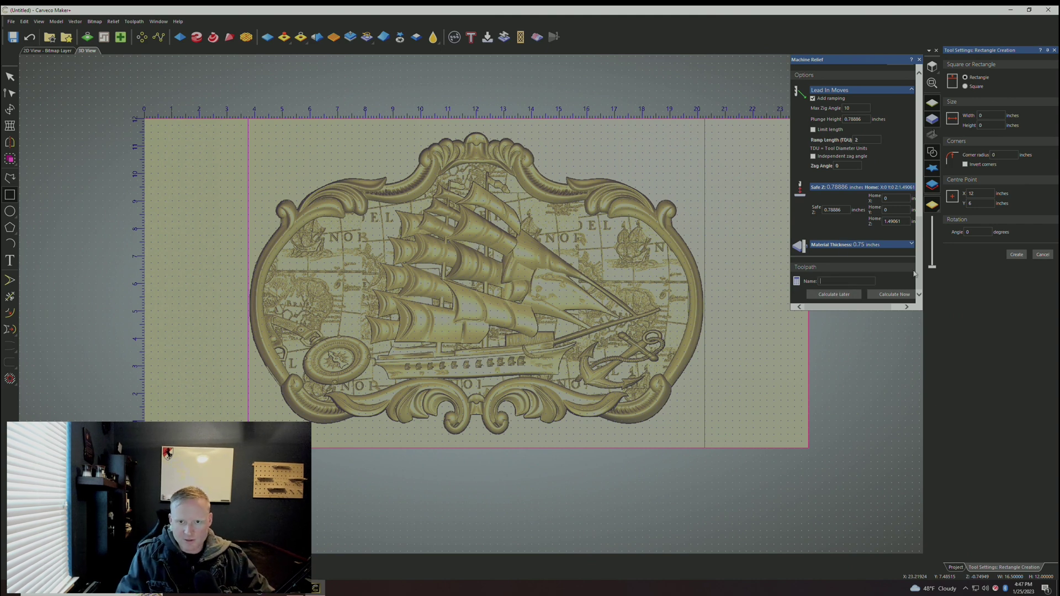
scroll(882, 223, "up", 5)
scroll(878, 226, "up", 3)
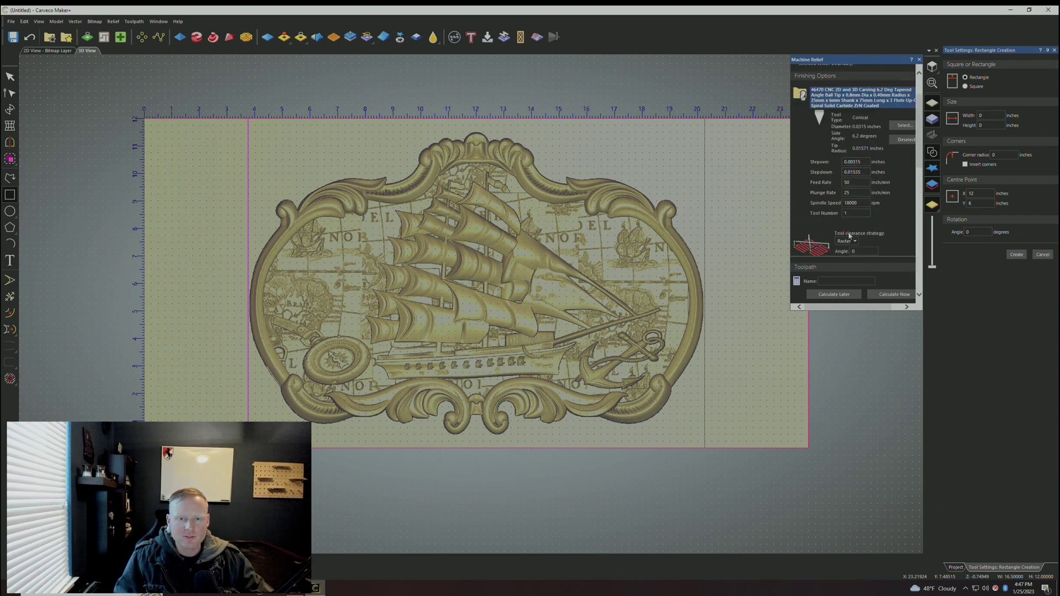
scroll(851, 232, "down", 6)
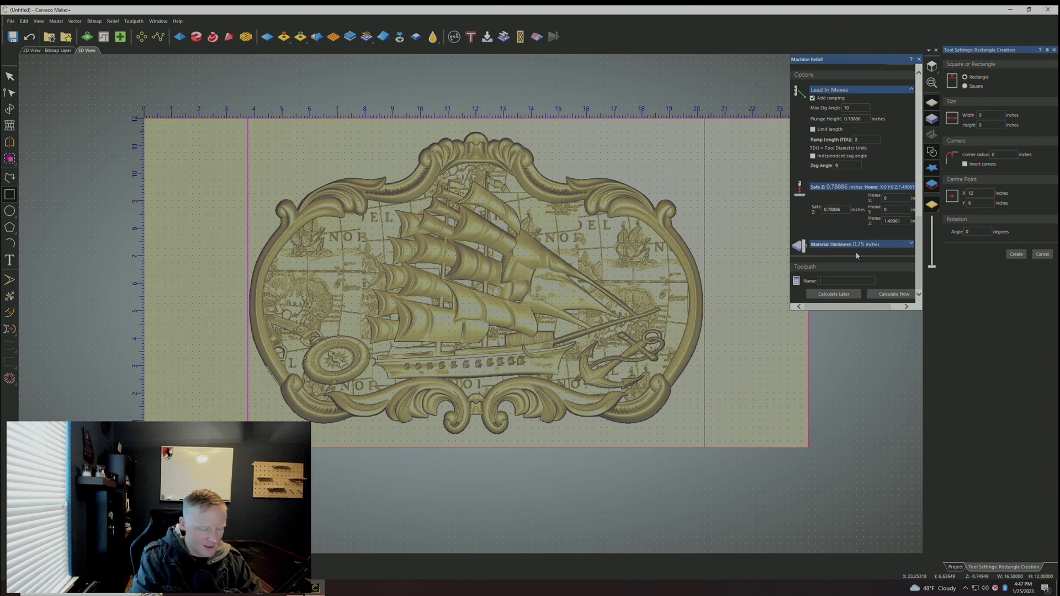
type("liefToolPath")
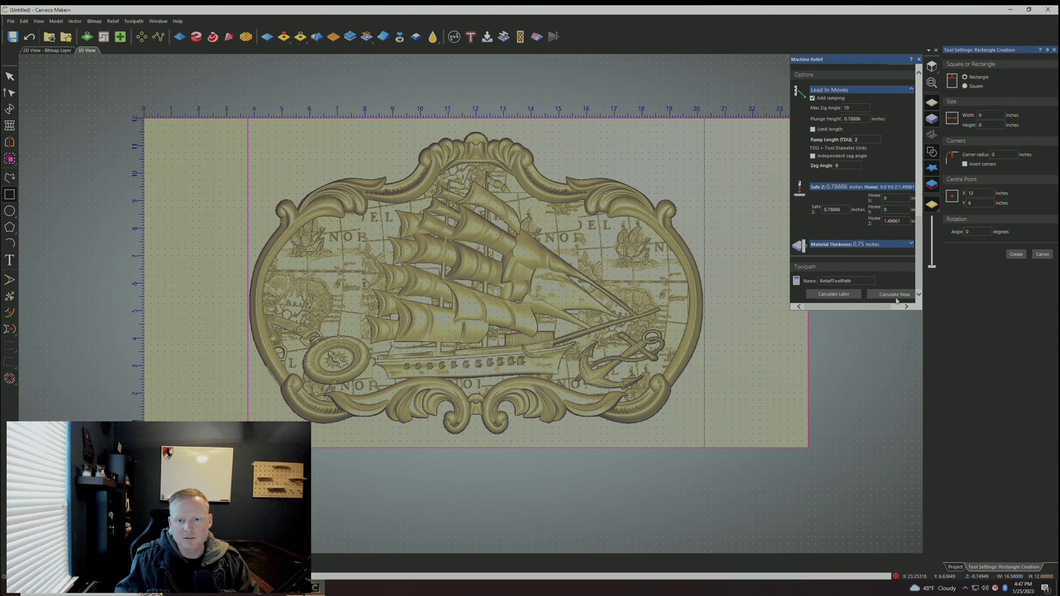
left_click(875, 296)
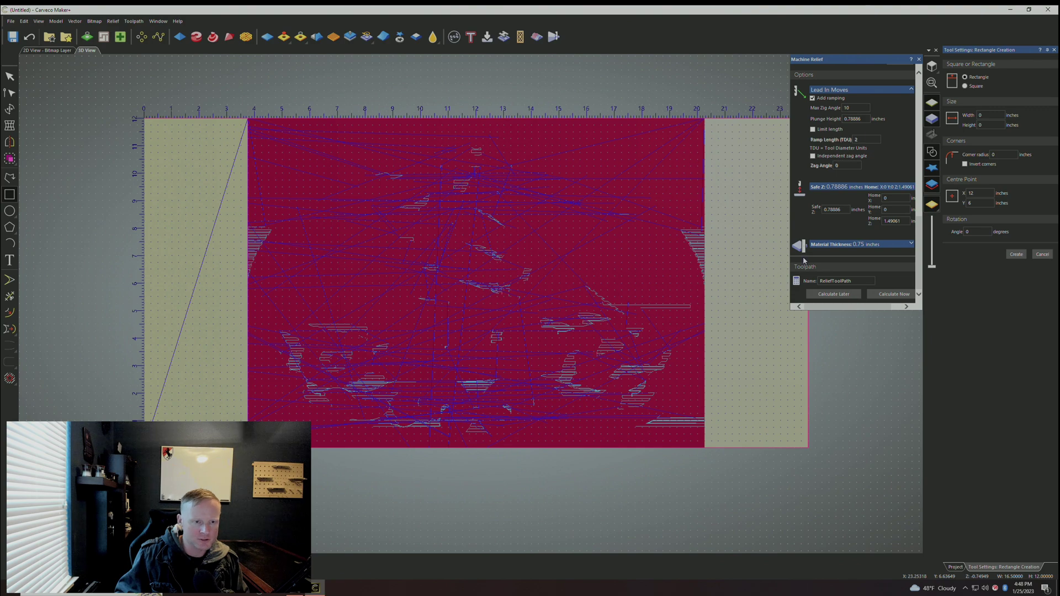
scroll(602, 259, "up", 1)
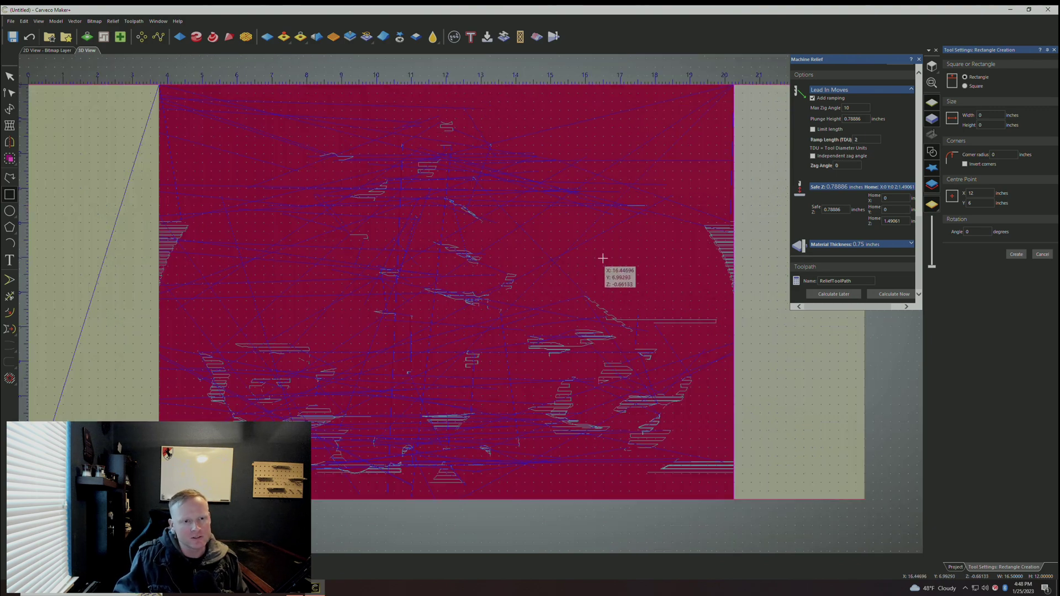
scroll(603, 258, "up", 1)
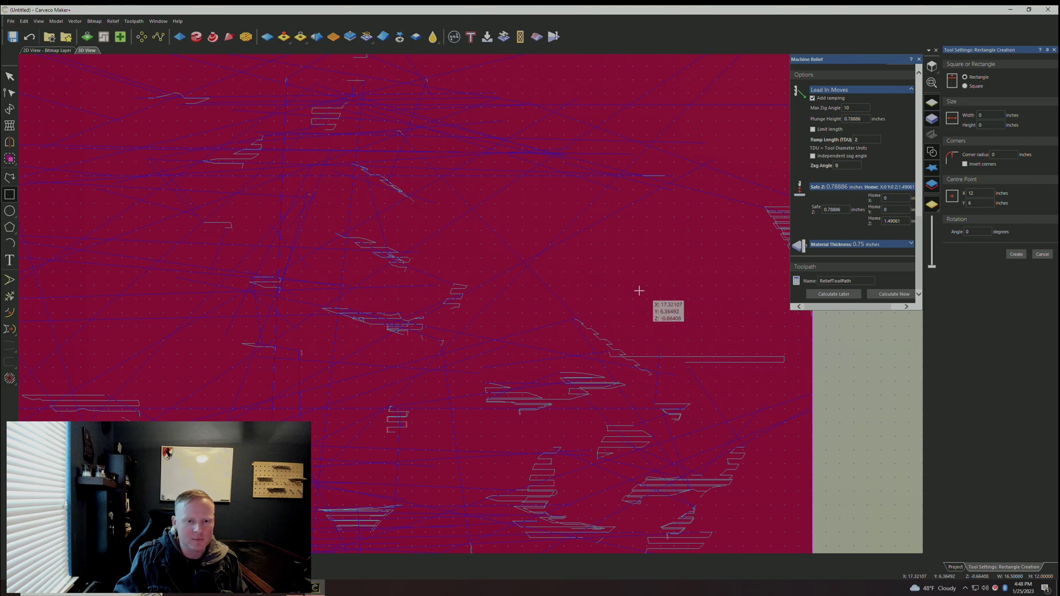
scroll(639, 291, "up", 2)
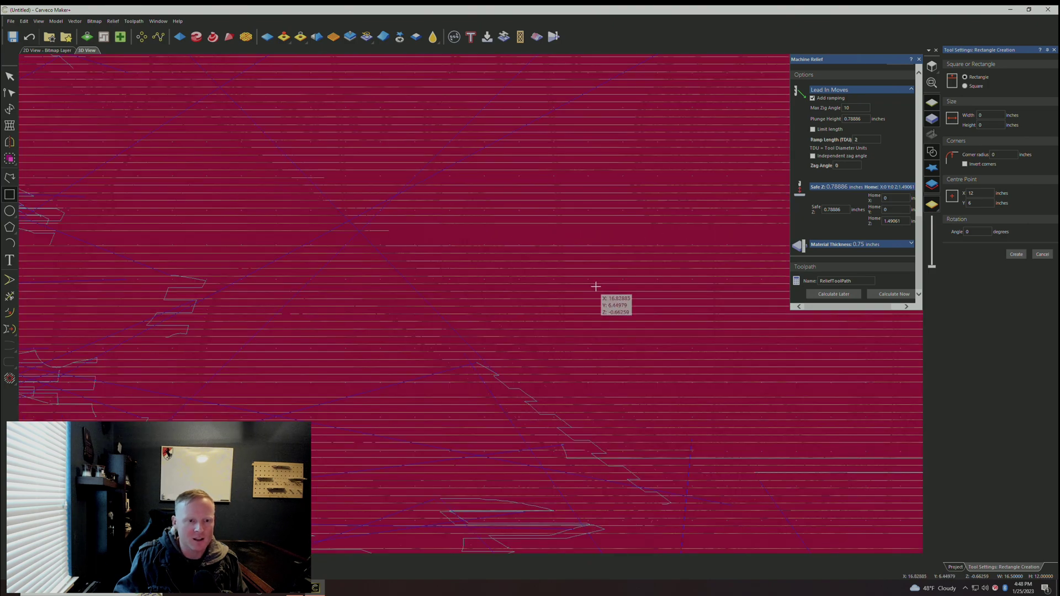
scroll(591, 287, "up", 2)
scroll(588, 291, "up", 2)
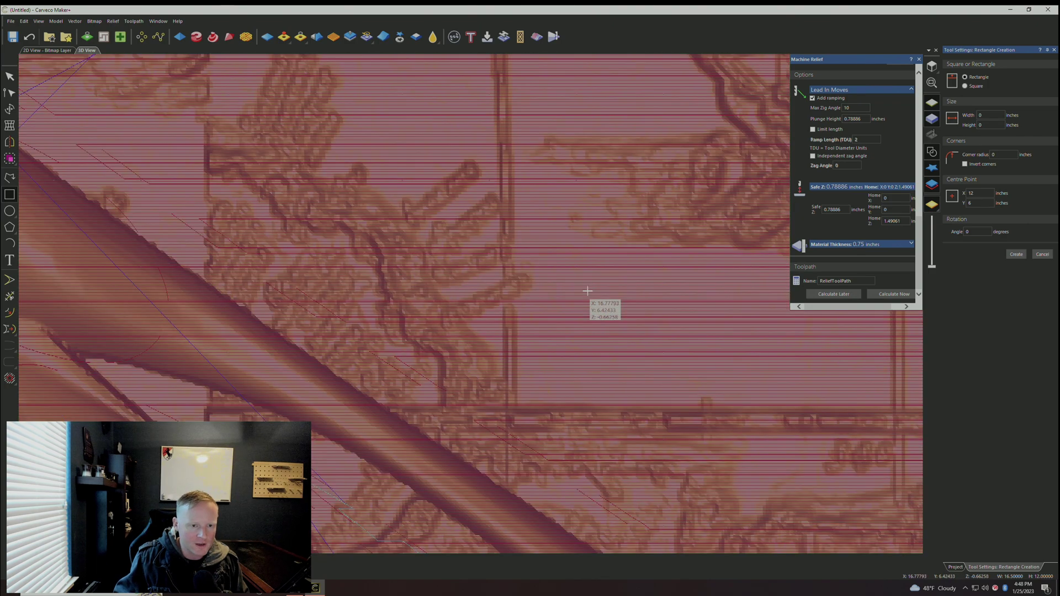
scroll(585, 291, "up", 2)
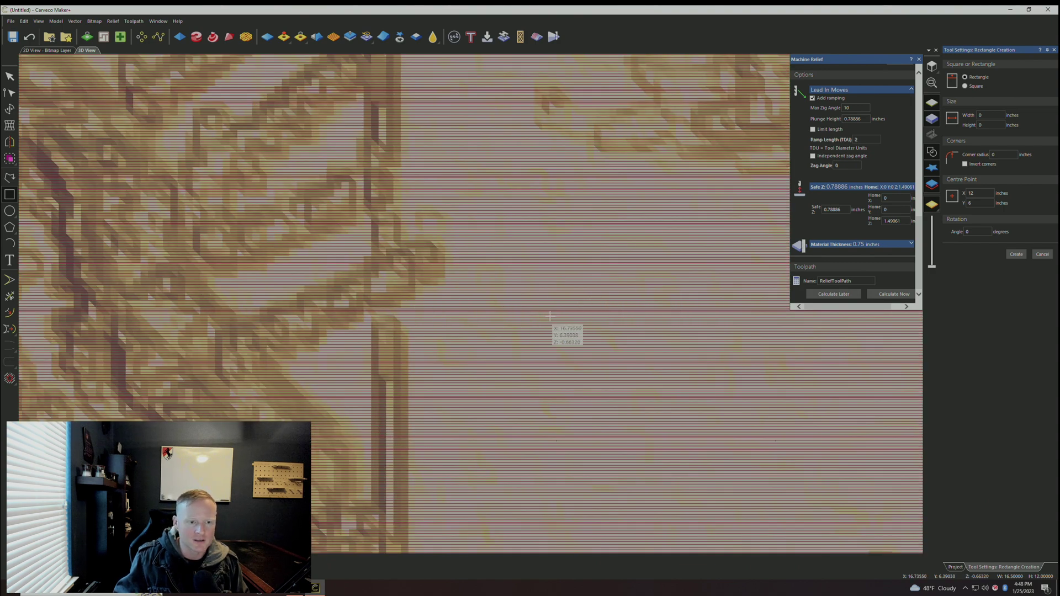
scroll(550, 316, "down", 2)
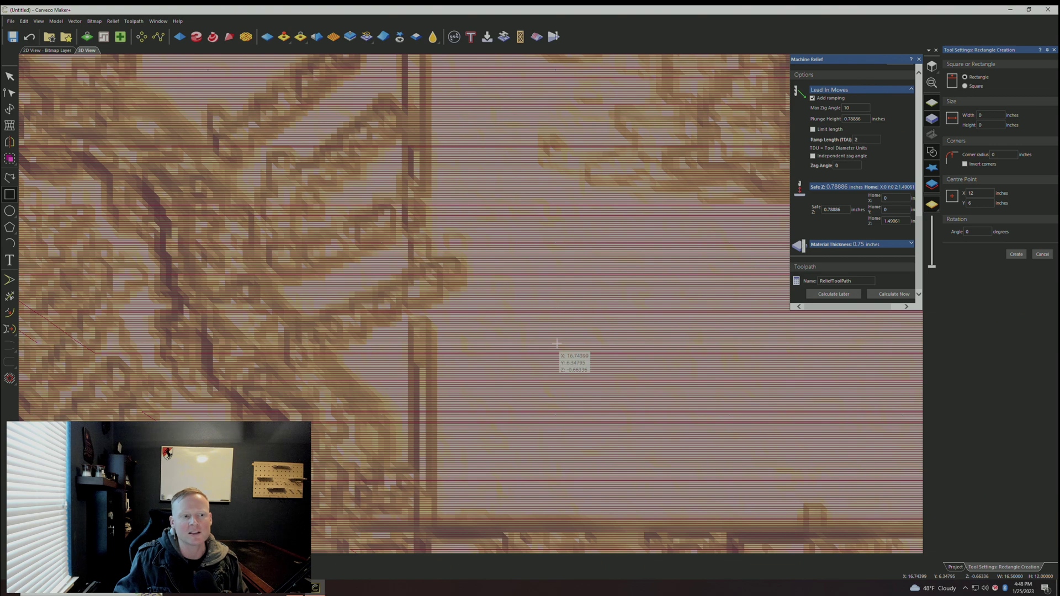
scroll(557, 344, "down", 5)
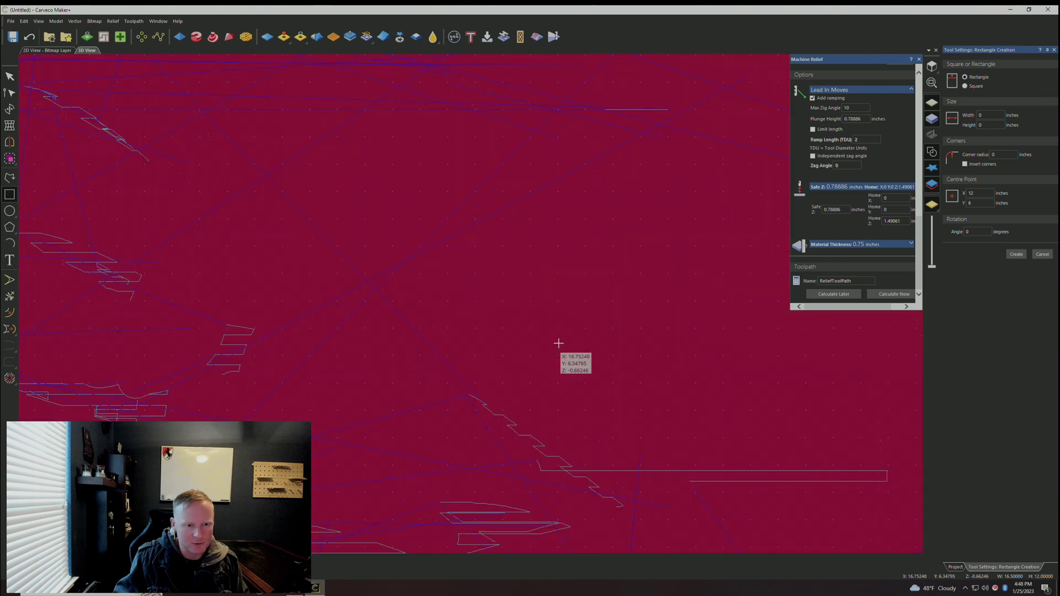
scroll(558, 344, "down", 3)
middle_click_drag(494, 270, 527, 254)
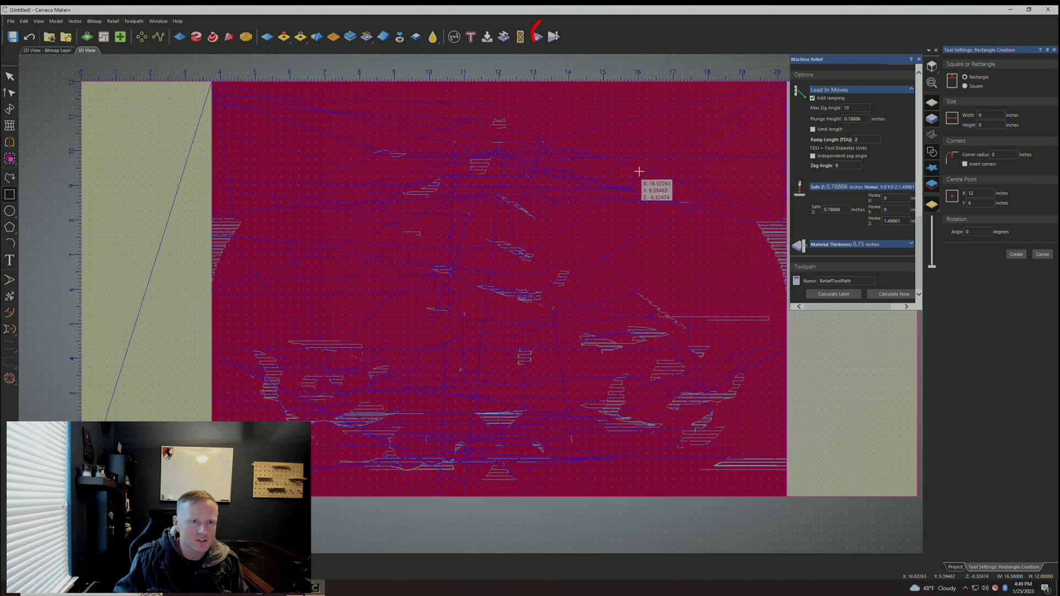
Step: Simulate the whole model at Standard resolution on a block from 0 to -0.75 inches
left_click(554, 37)
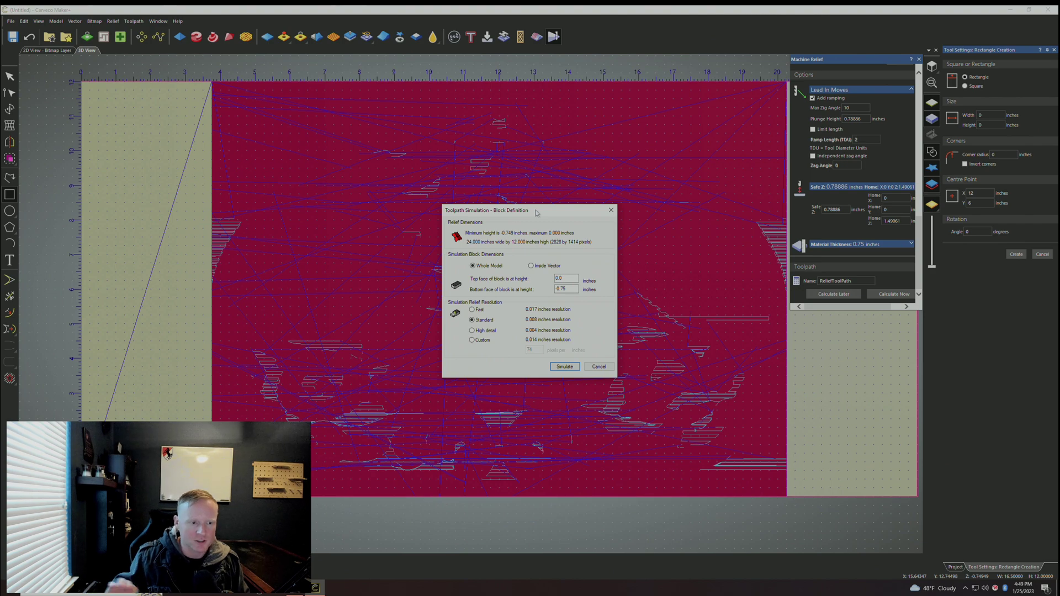
left_click_drag(529, 213, 119, 205)
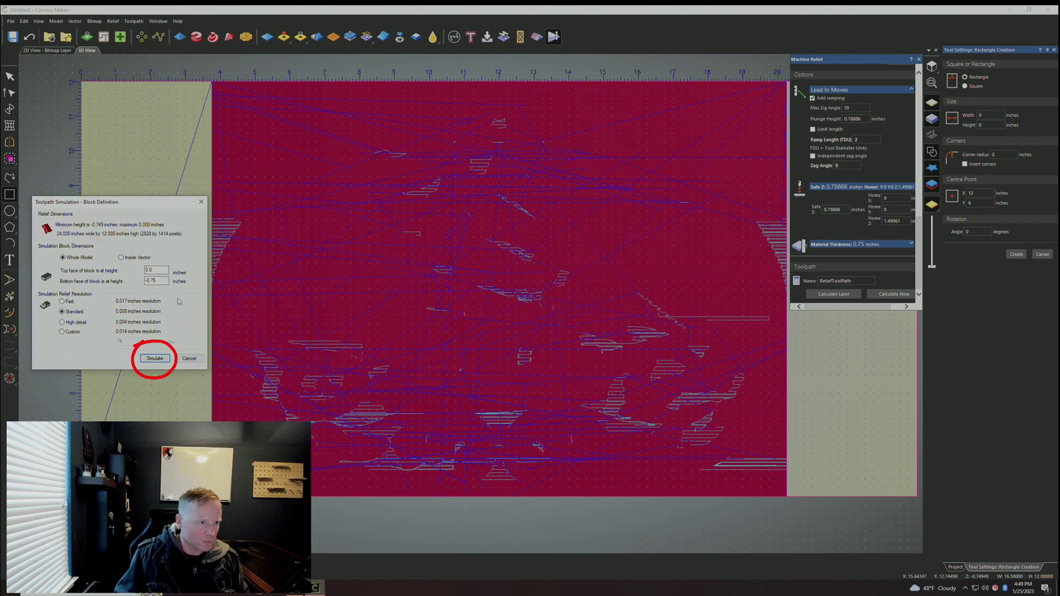
left_click(160, 361)
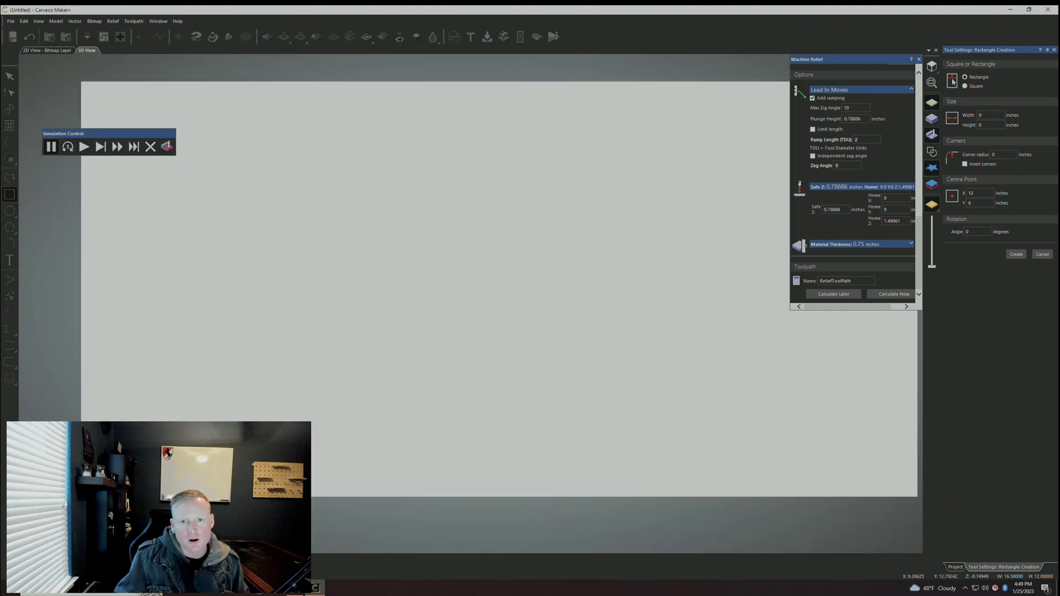
Step: Close the Machine Relief settings and play the simulation at speed until carving completes
left_click(919, 60)
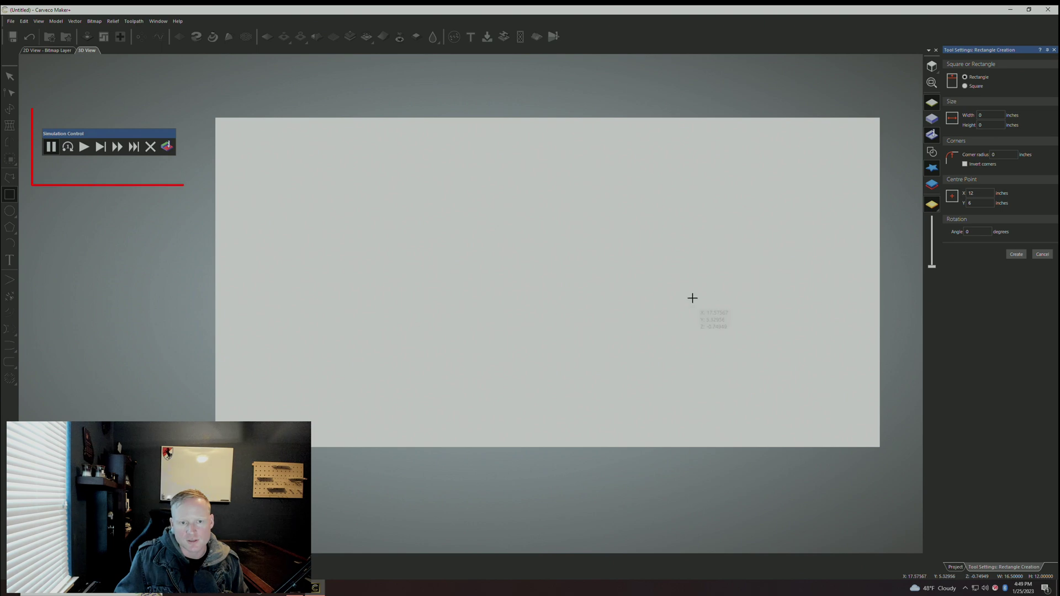
left_click(84, 147)
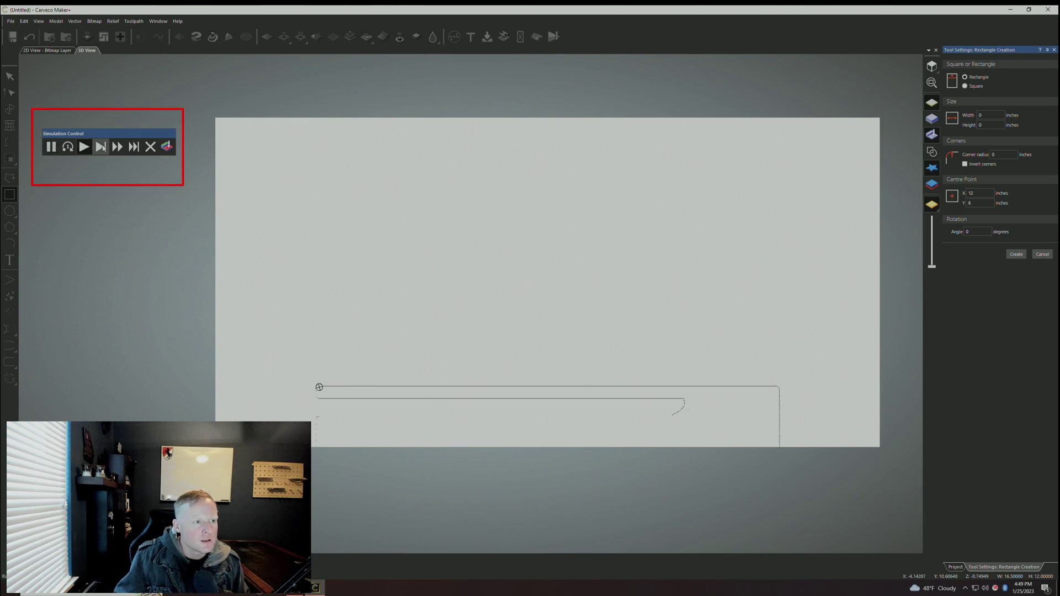
left_click(135, 147)
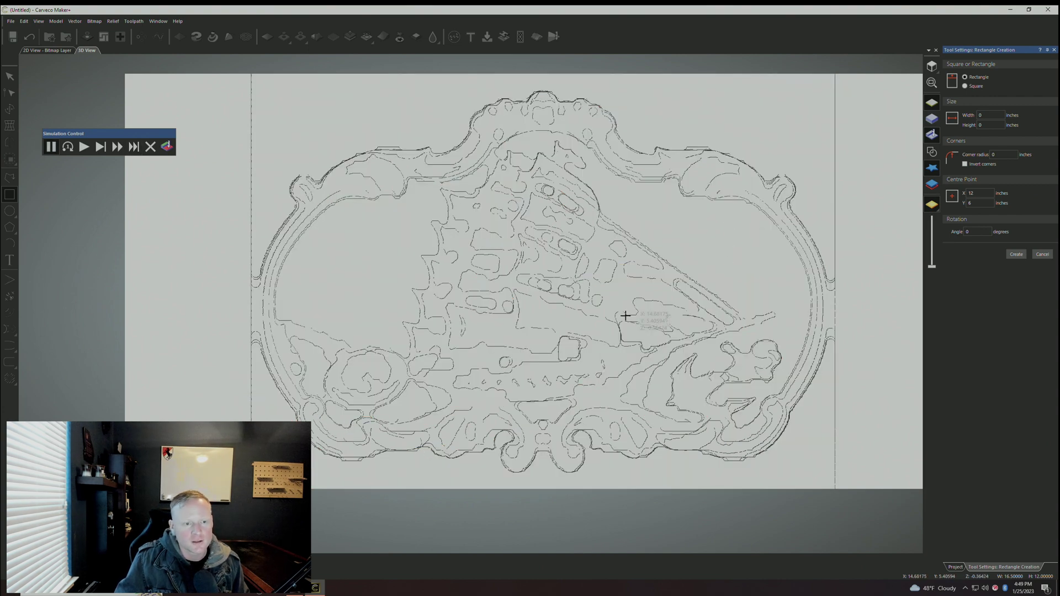
left_click(84, 146)
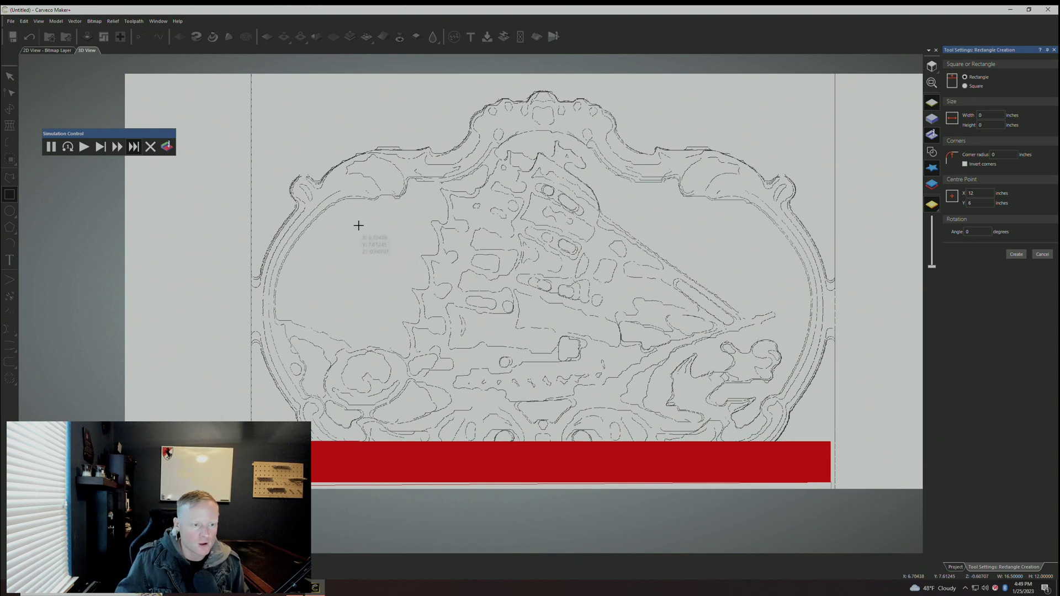
left_click(84, 147)
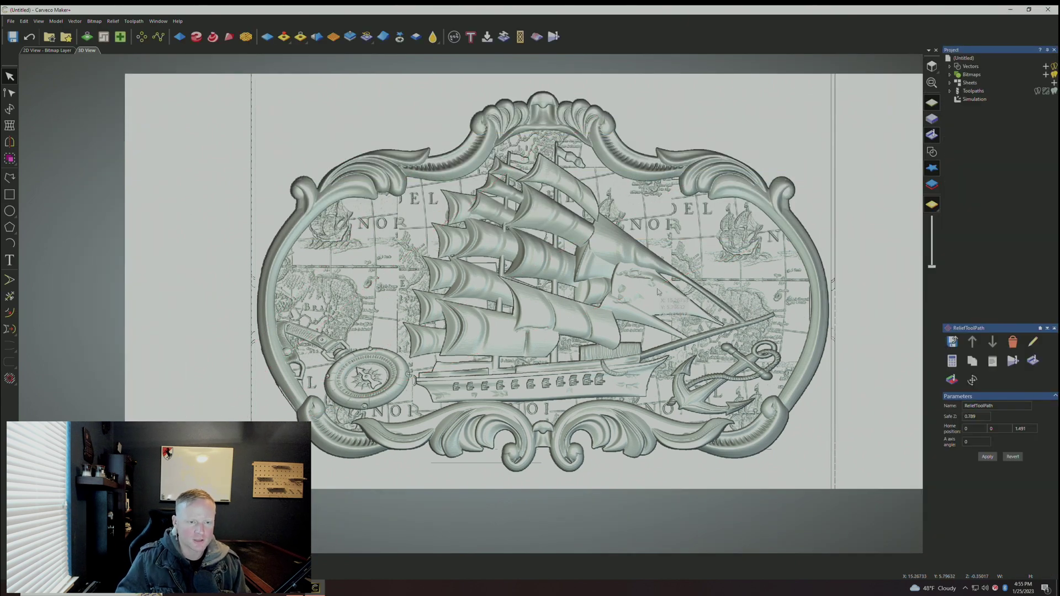
left_click_drag(309, 232, 686, 260)
left_click_drag(387, 353, 595, 232)
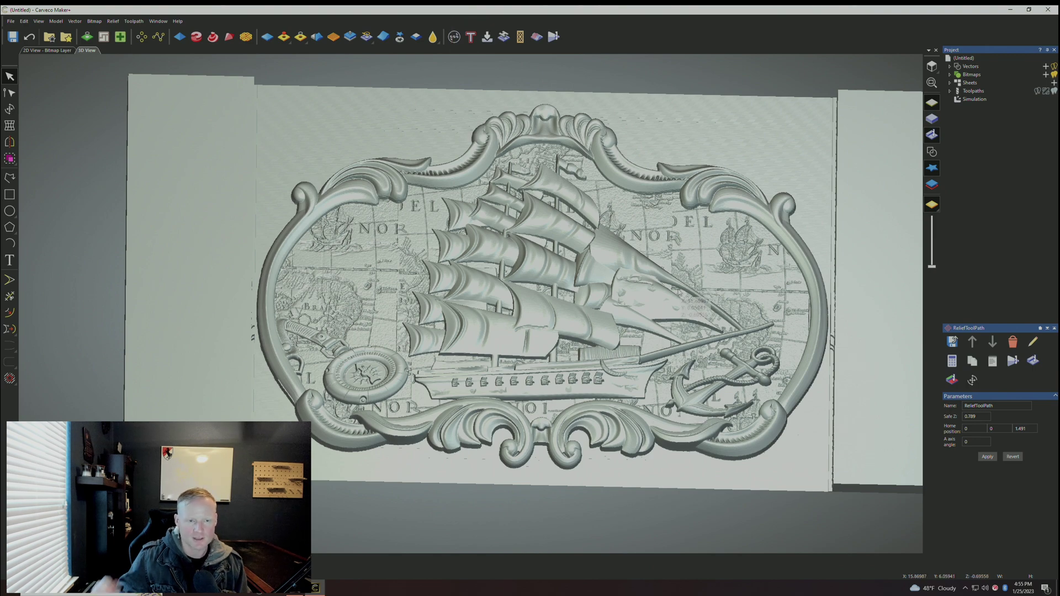
left_click_drag(678, 299, 737, 237)
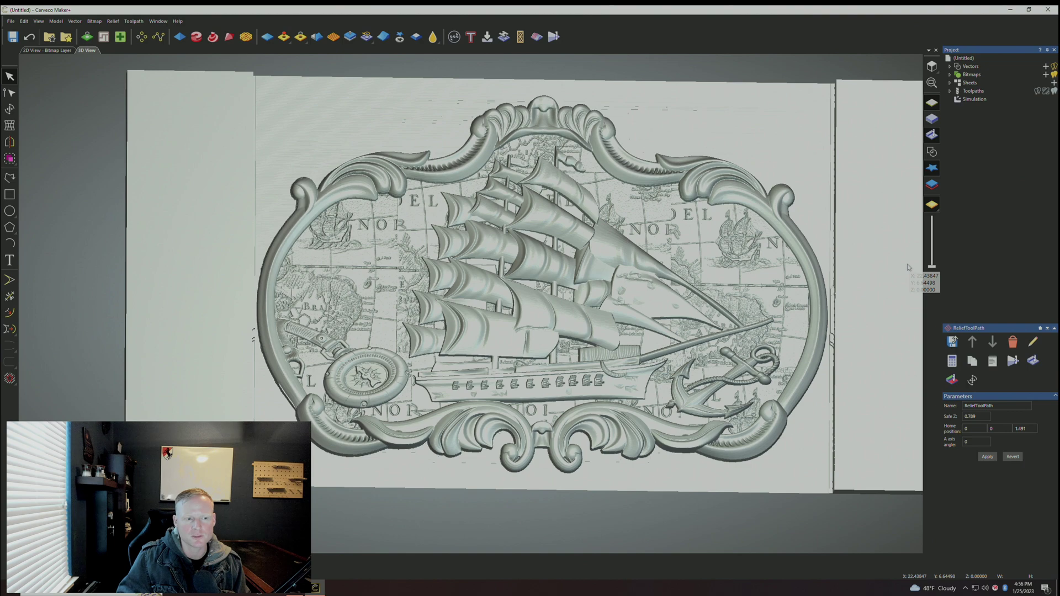
Step: Reopen ReliefToolPath to review the finishing bit's 0.00315 stepover and 0.01535 stepdown, then close
left_click(1020, 116)
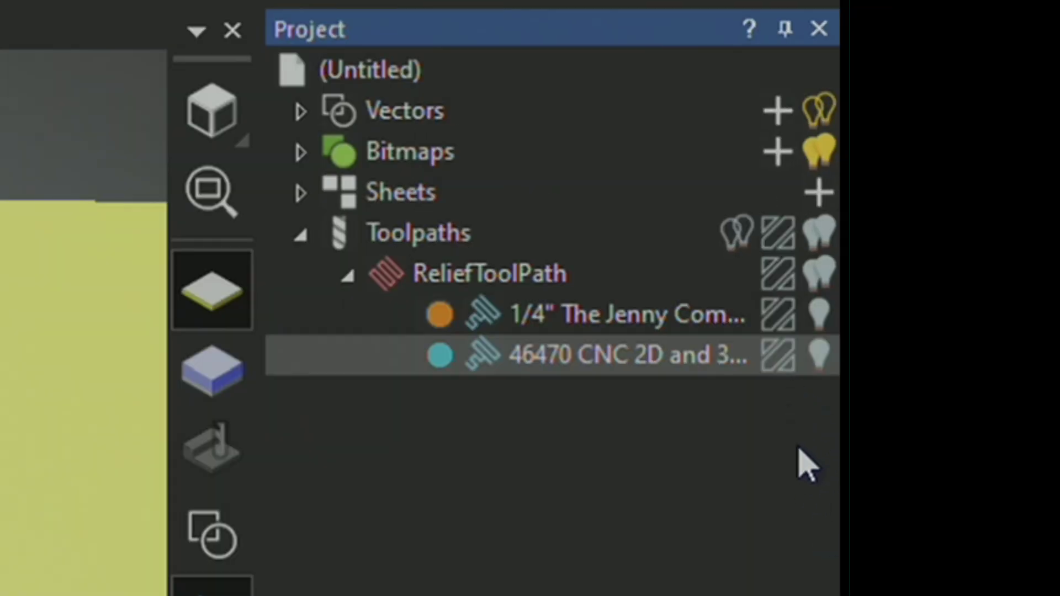
double_click(988, 100)
scroll(878, 173, "down", 1)
left_click(912, 105)
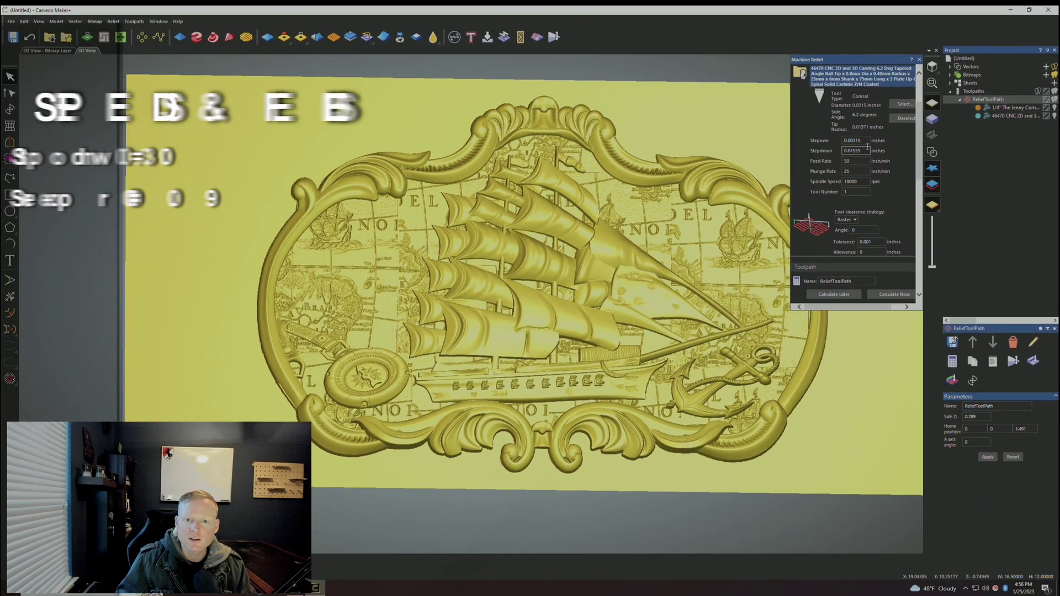
scroll(904, 173, "up", 3)
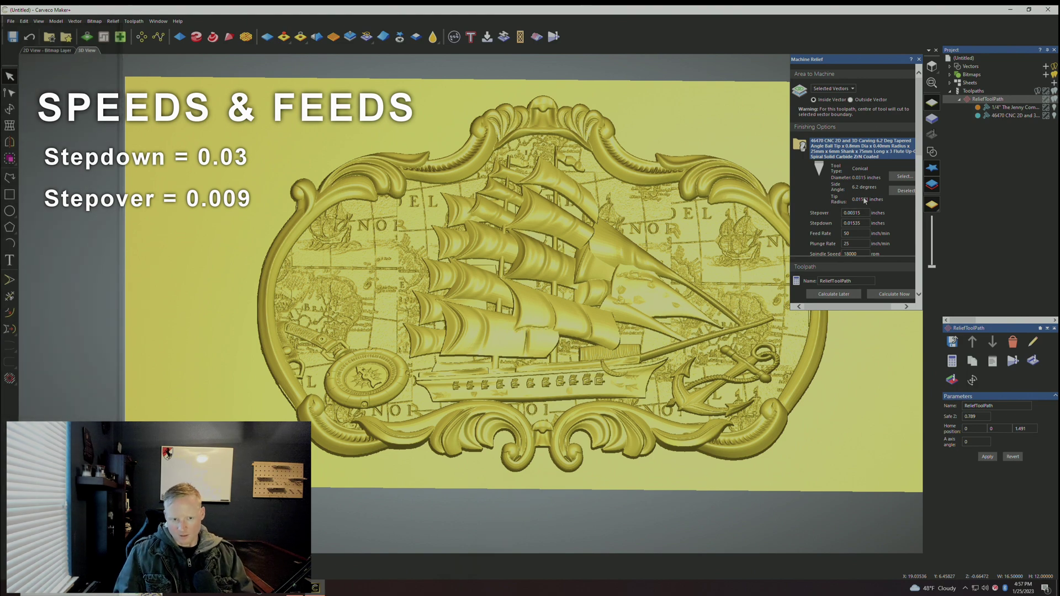
left_click_drag(693, 332, 594, 326)
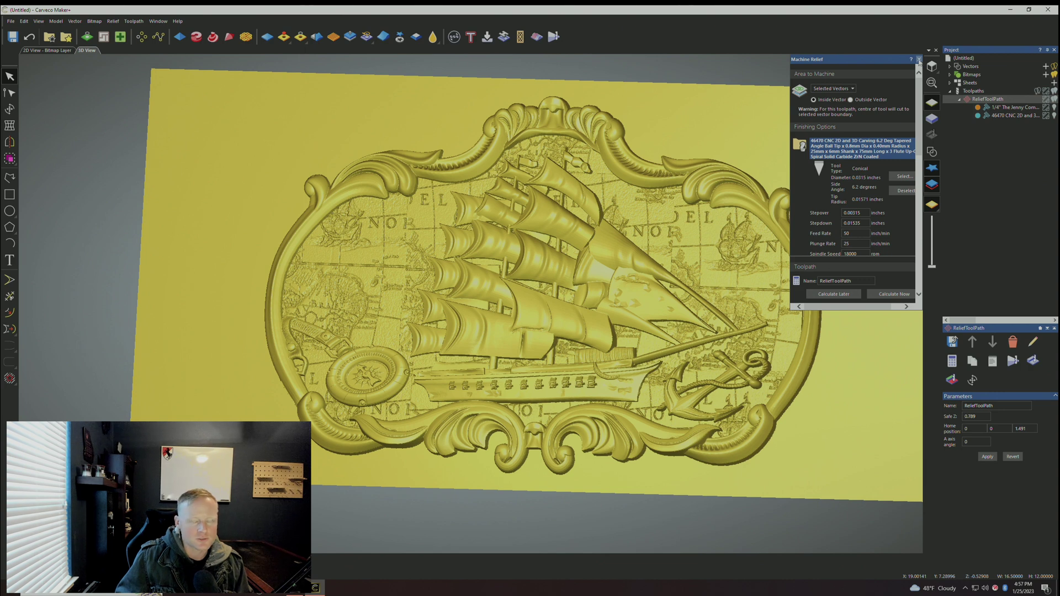
left_click(919, 59)
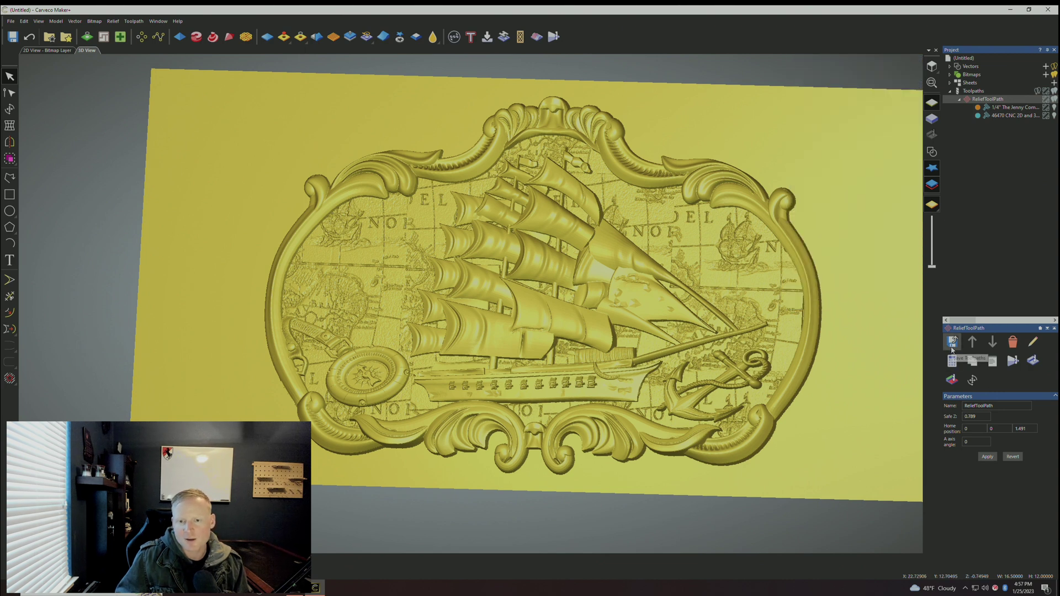
left_click(952, 341)
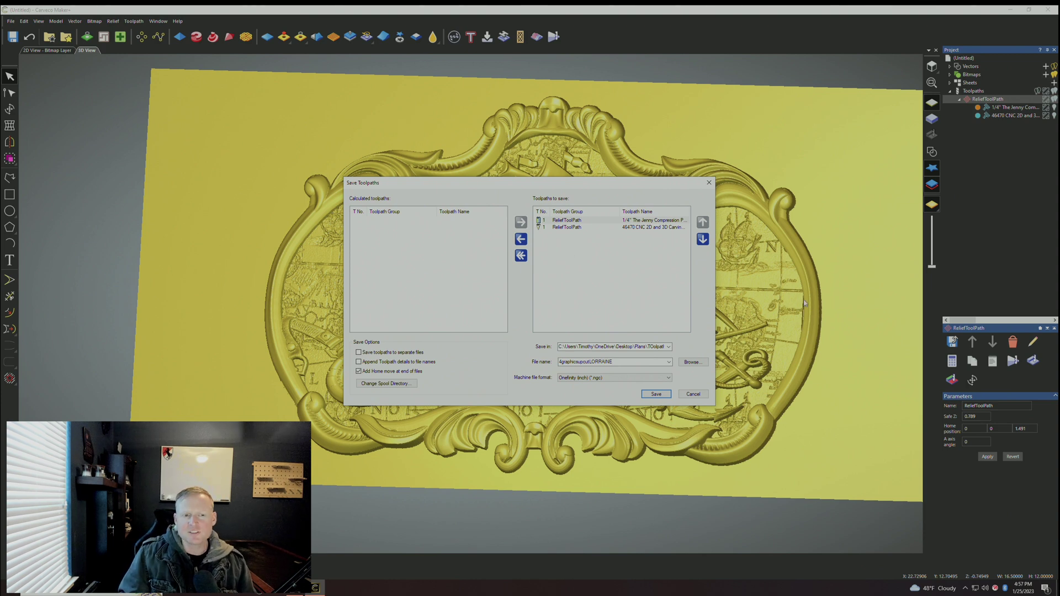
left_click(710, 183)
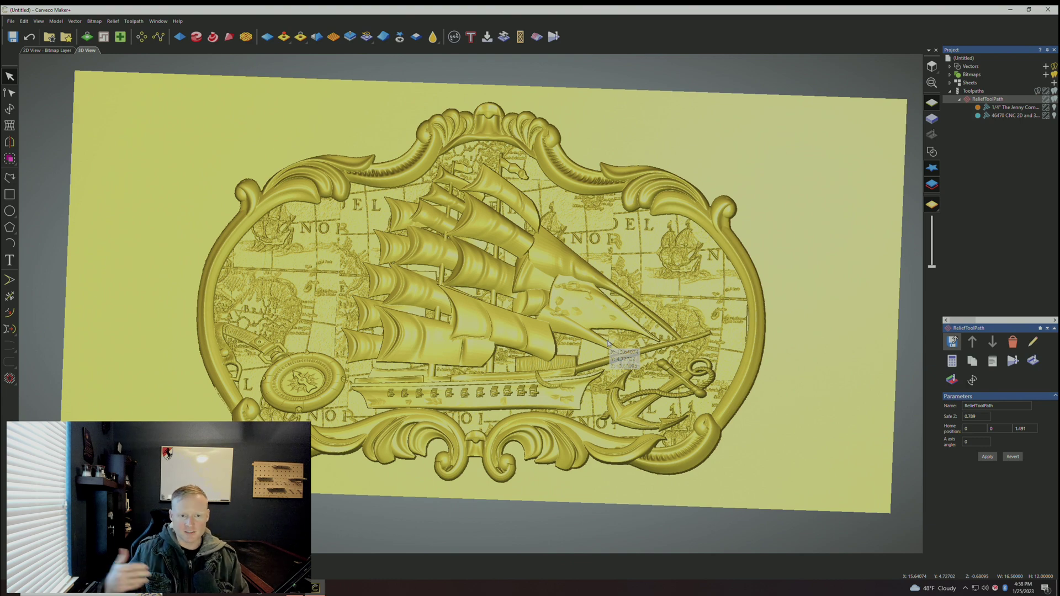
left_click_drag(621, 360, 355, 386)
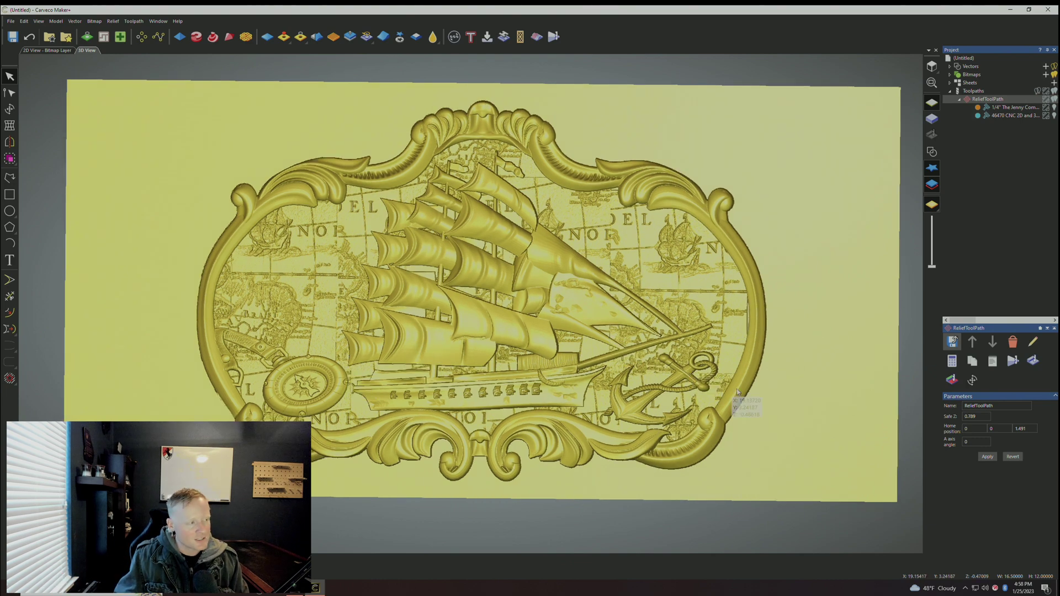